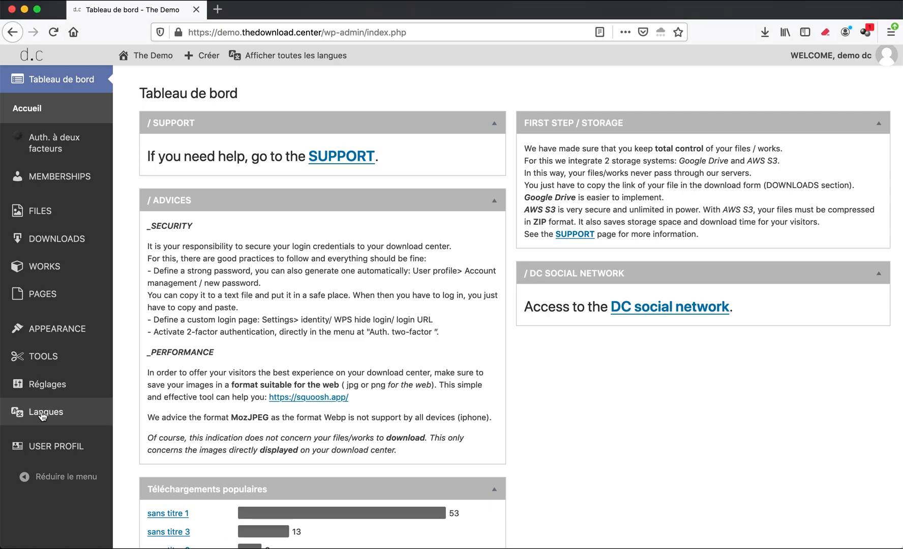
- Open the language settings and choose Français - fr_FR as the new language
mouse_move(44, 412)
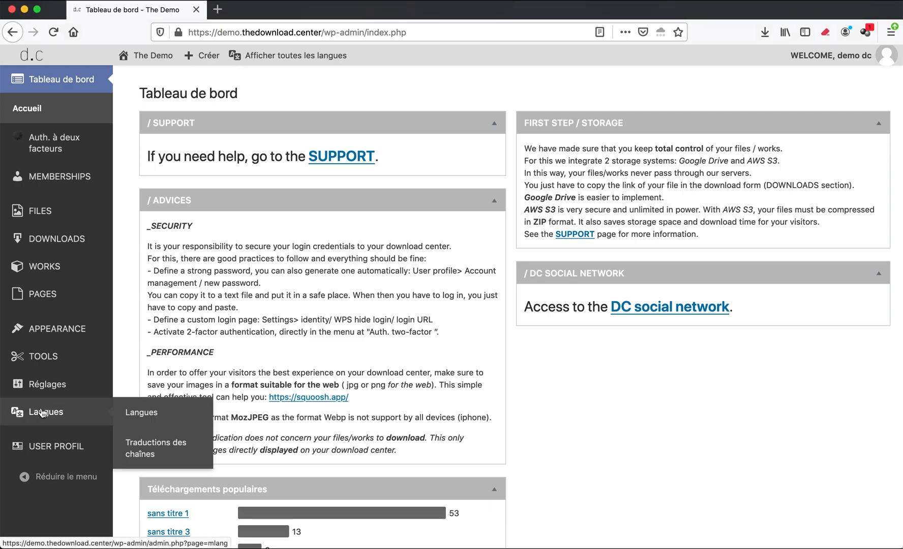
left_click(149, 415)
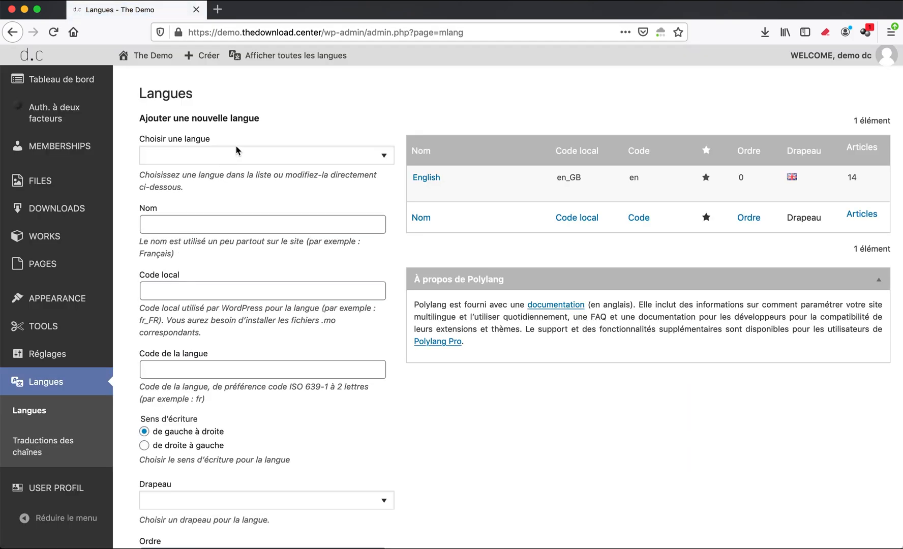
mouse_move(468, 189)
left_click(376, 154)
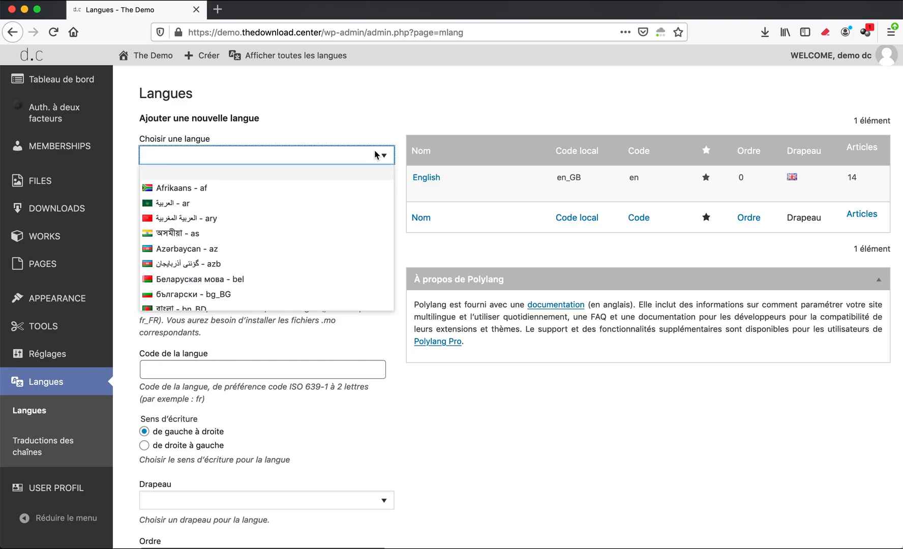
key("f")
scroll(219, 236, "down", 2)
left_click(199, 273)
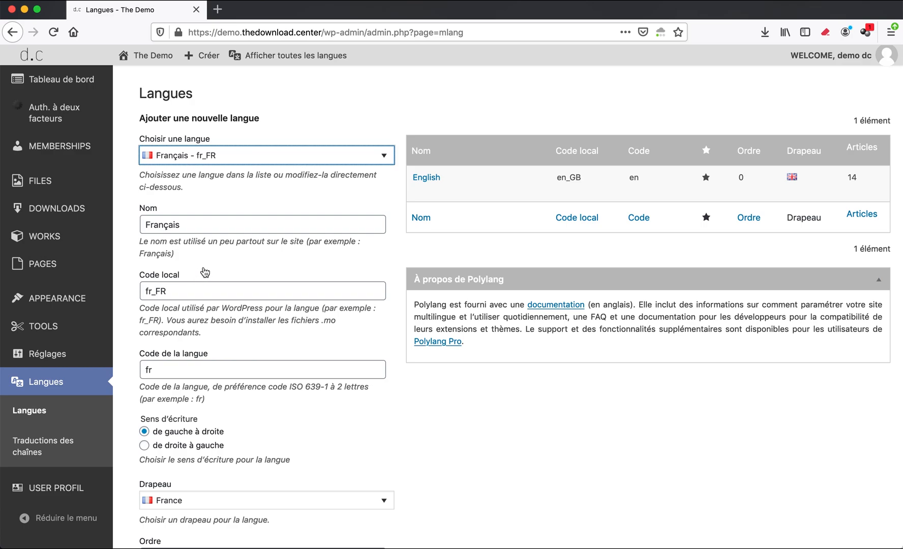
- Set the new French language's order to 1 and add it to the site
scroll(167, 287, "down", 2)
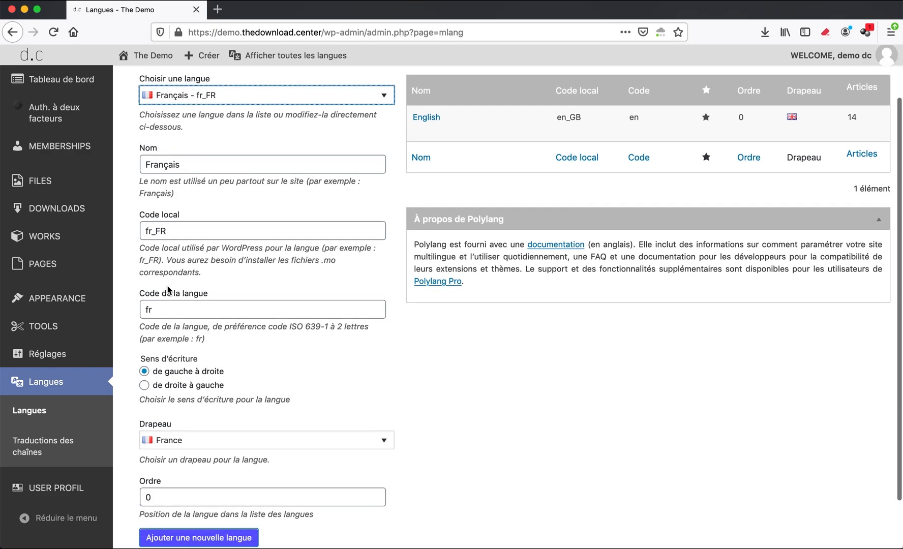
scroll(174, 310, "down", 2)
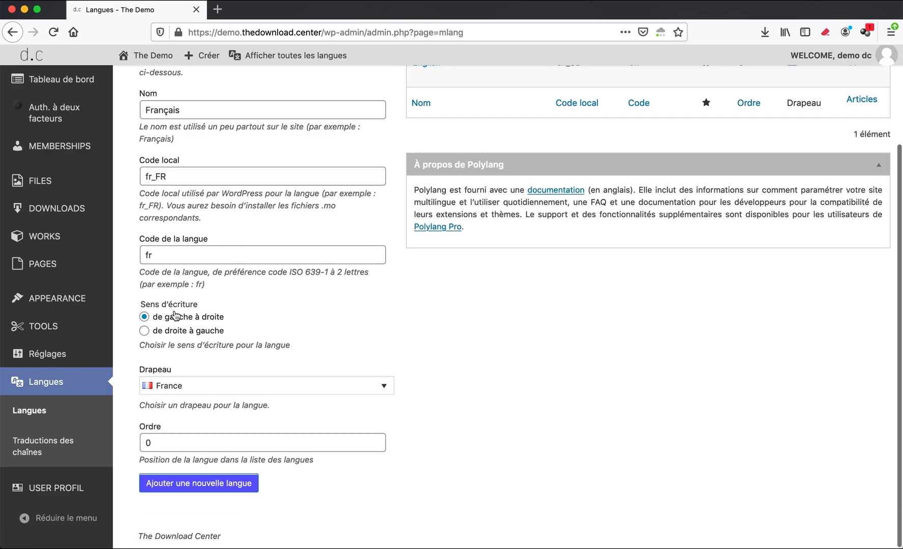
left_click_drag(163, 441, 138, 440)
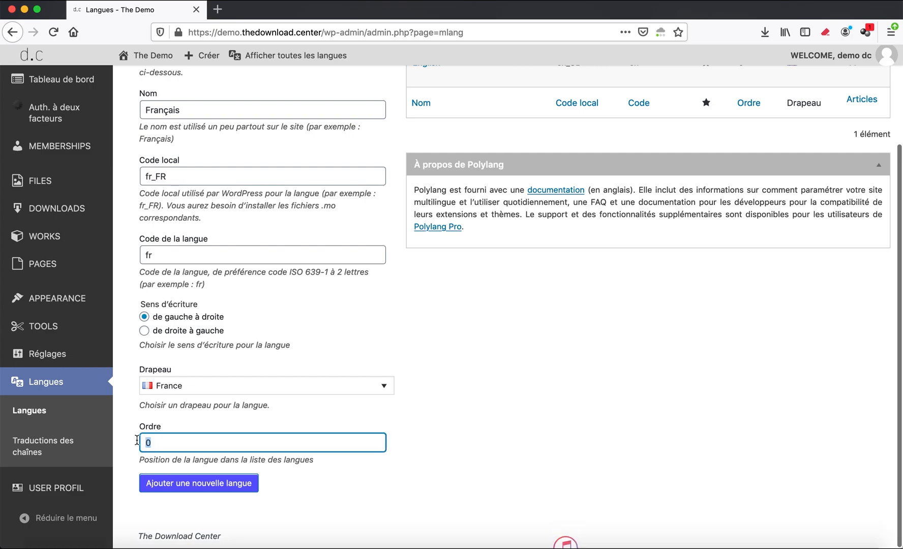
type("1")
left_click(176, 483)
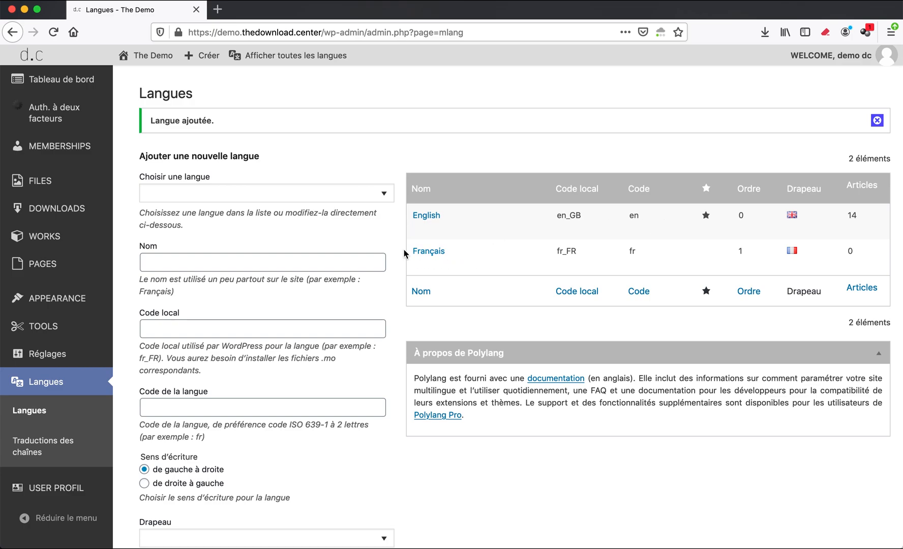
- Duplicate the HOME page from the list of all pages
mouse_move(48, 268)
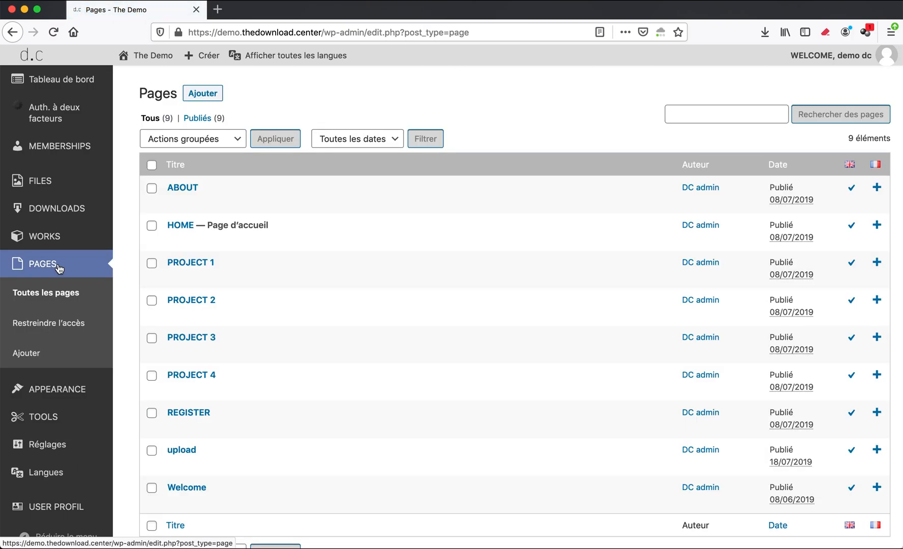
mouse_move(212, 282)
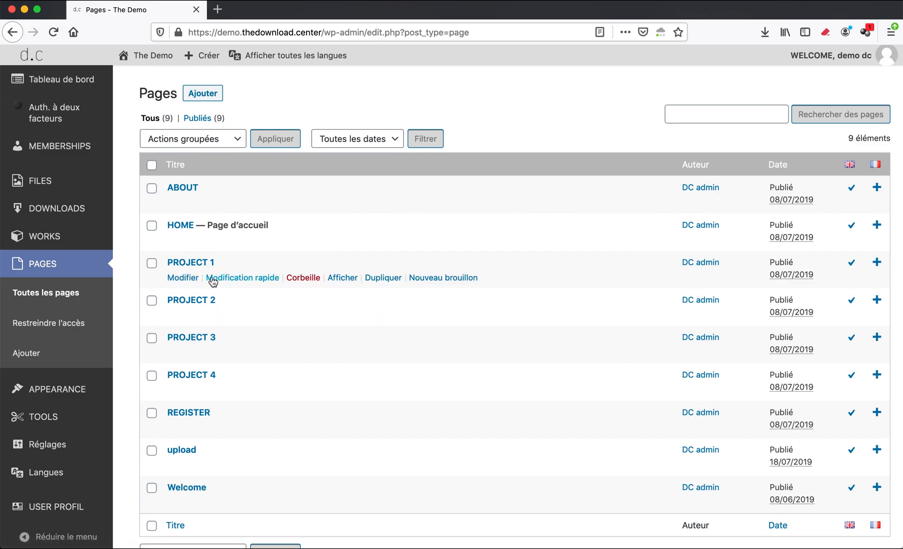
mouse_move(188, 228)
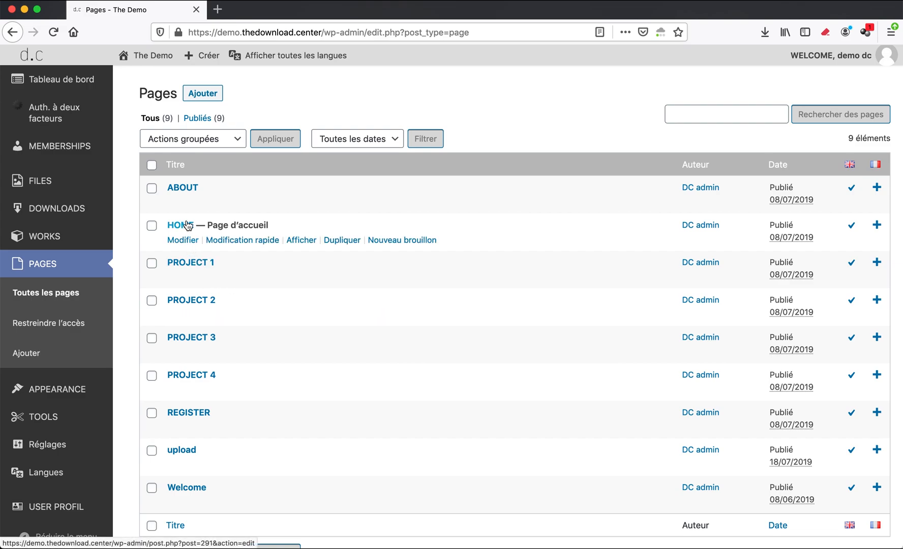
left_click(336, 242)
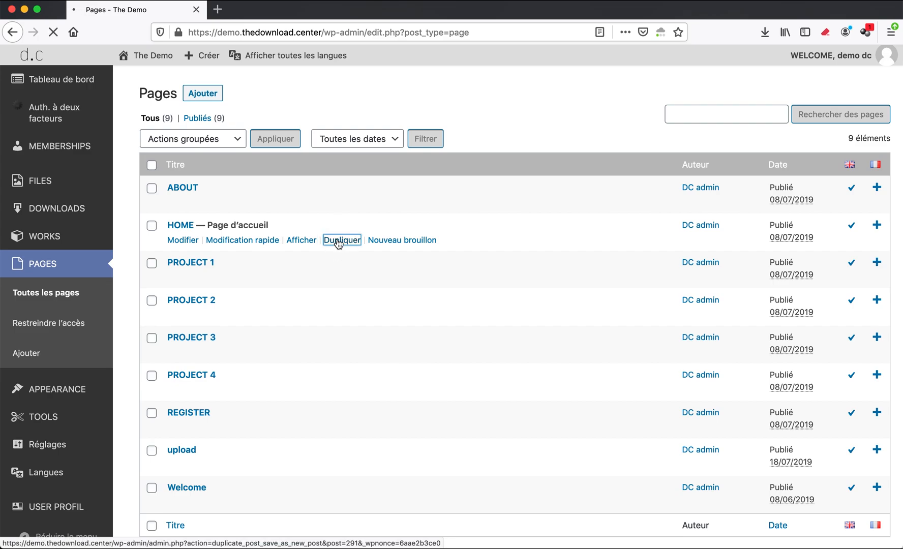
- Open the HOME draft copy for editing and set its language to Français
mouse_move(181, 279)
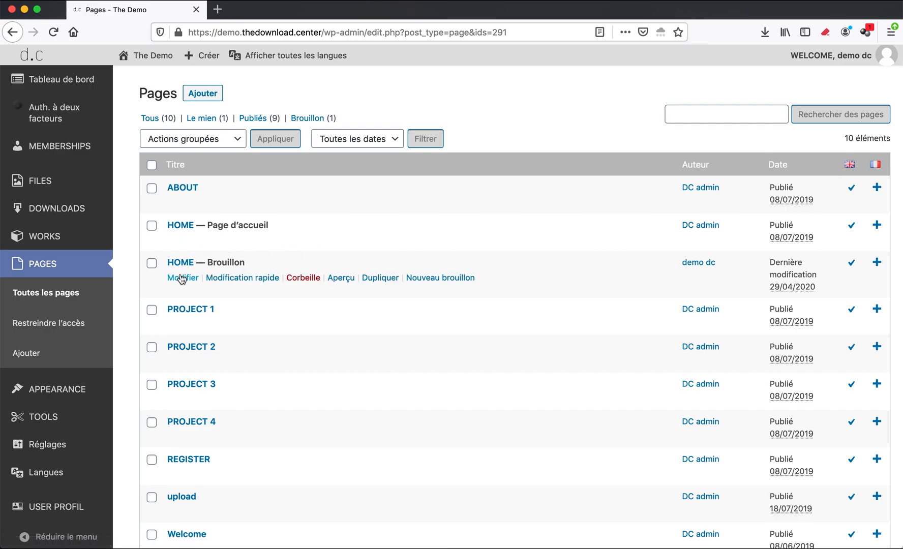
left_click(182, 278)
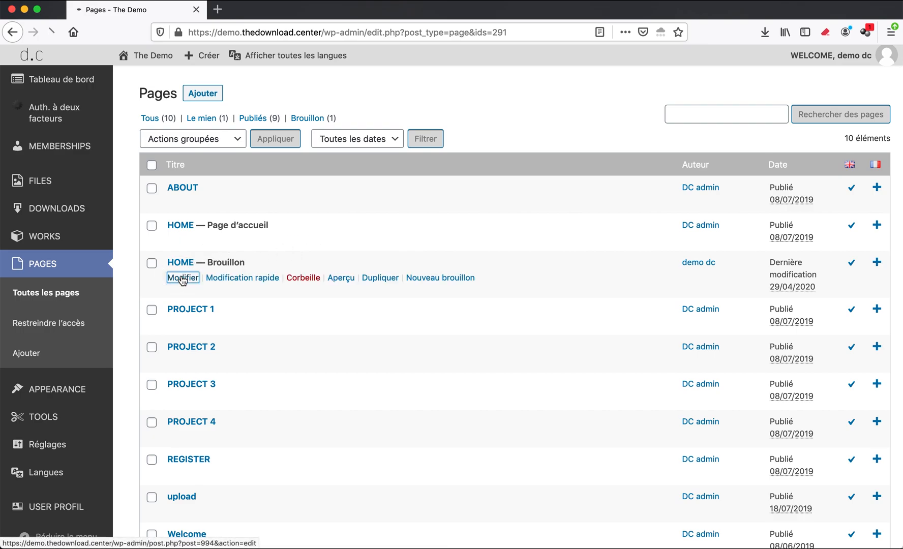
mouse_move(357, 335)
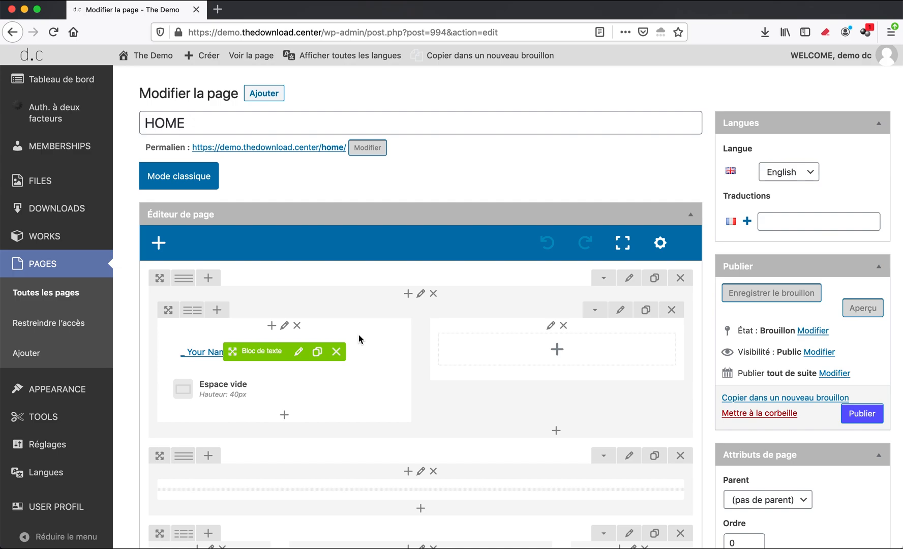
left_click(796, 173)
left_click(797, 183)
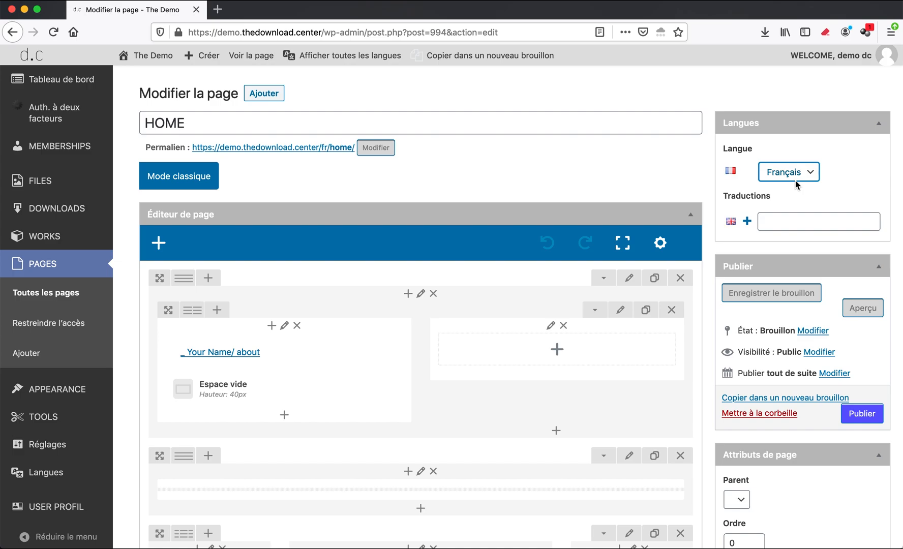
- Link the existing HOME page as the English translation and retitle the French copy HOME_fr
left_click(779, 222)
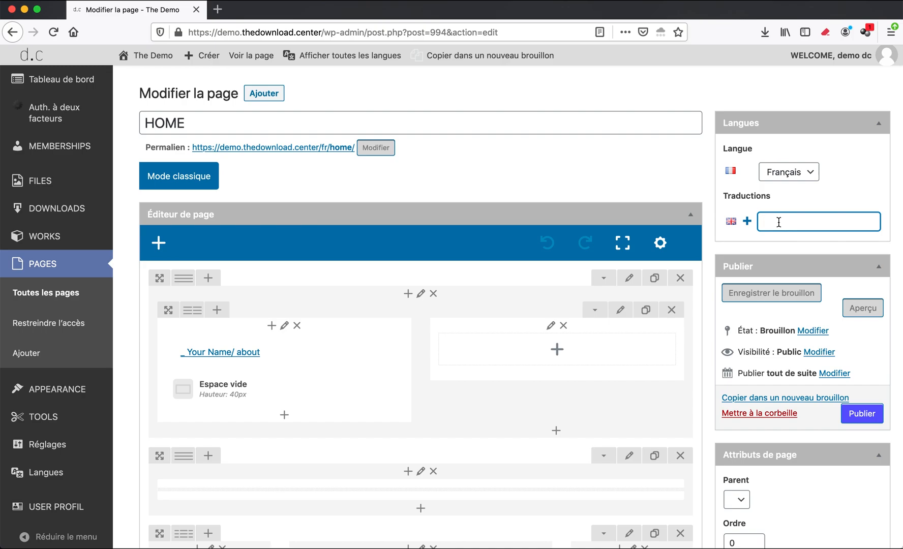
type("home")
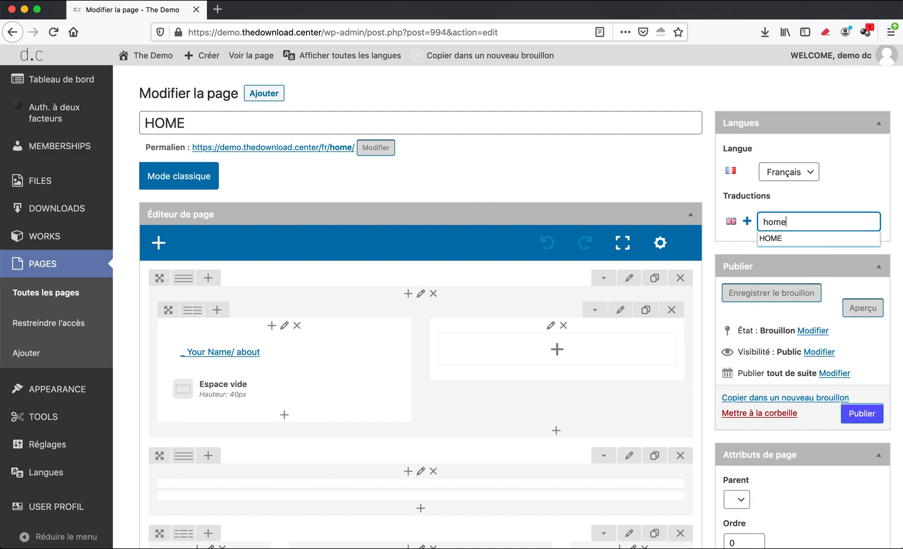
left_click(789, 239)
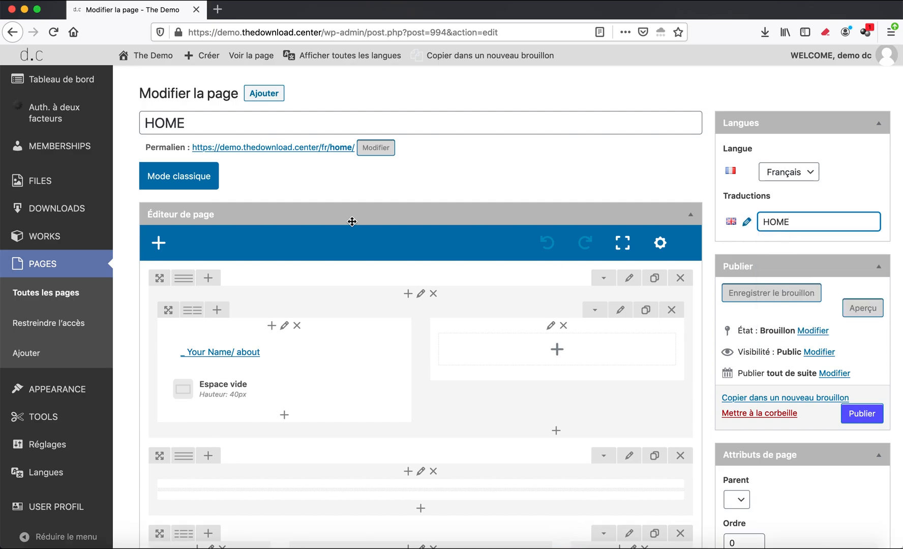
left_click(203, 123)
type("_fr")
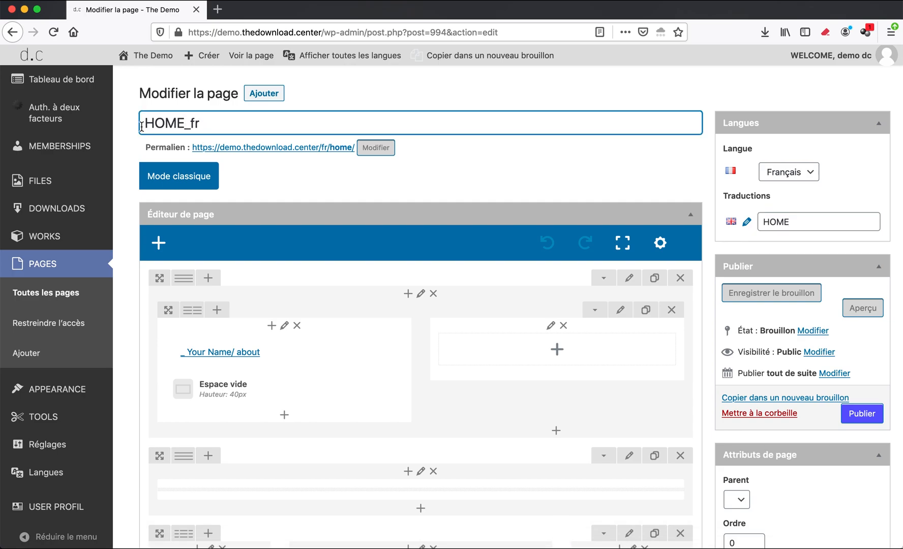
- Replace the "TITLE OF THE WORK" heading in the text block with "TITRE DE L'OEUVRE" and save the block
scroll(276, 204, "down", 10)
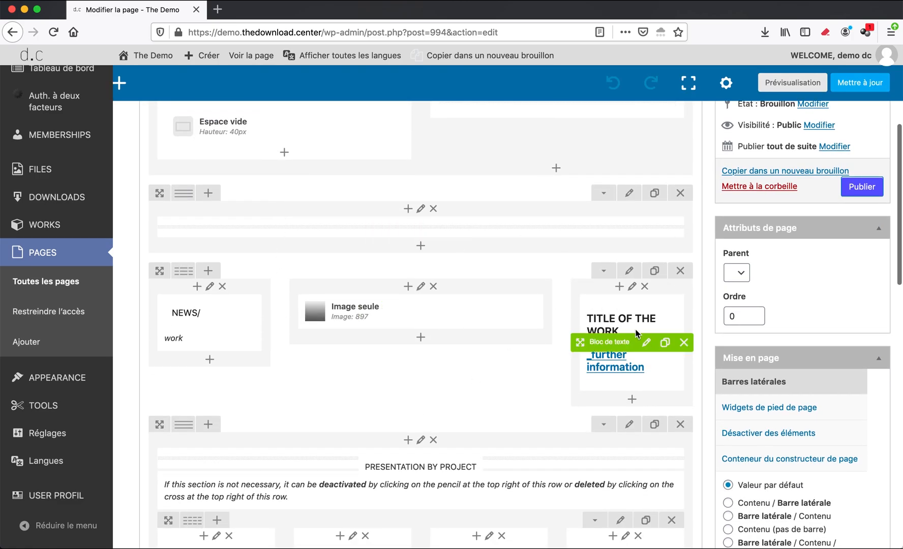
left_click(647, 341)
left_click_drag(619, 258, 429, 256)
type("TITRE DE L'Oeuvre")
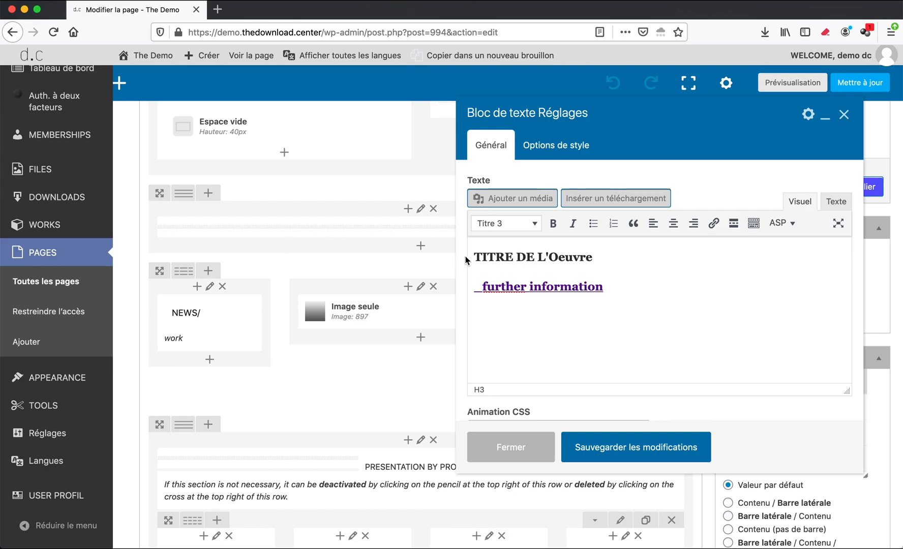
left_click_drag(590, 258, 558, 256)
type("EUVRE")
left_click(639, 437)
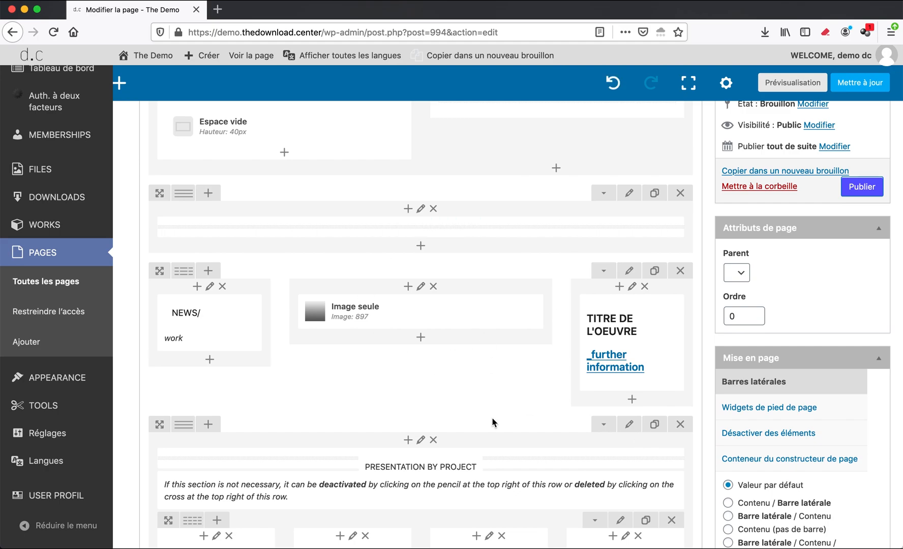
- Publish the HOME_fr page
scroll(524, 417, "down", 3)
scroll(523, 417, "up", 4)
scroll(524, 415, "up", 3)
left_click(847, 347)
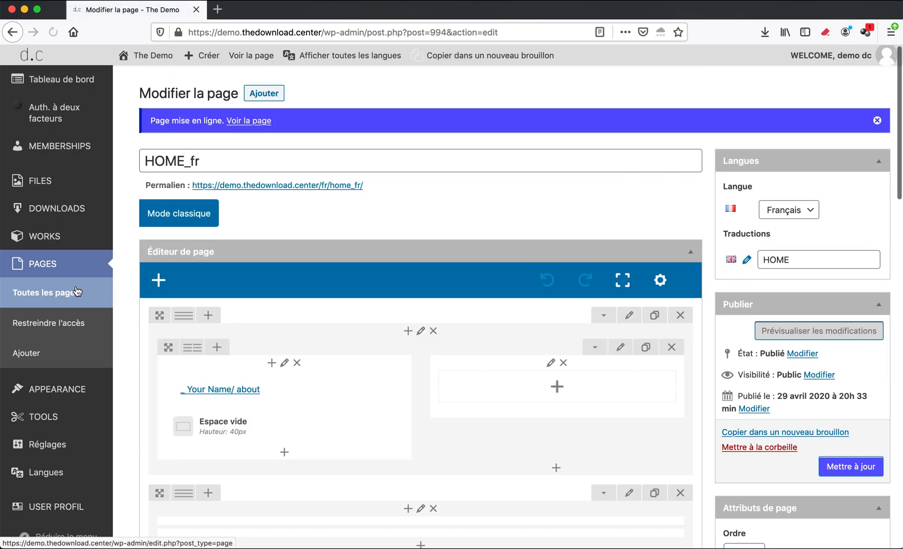
- Return to the list of all pages and duplicate the REGISTER page
left_click(76, 291)
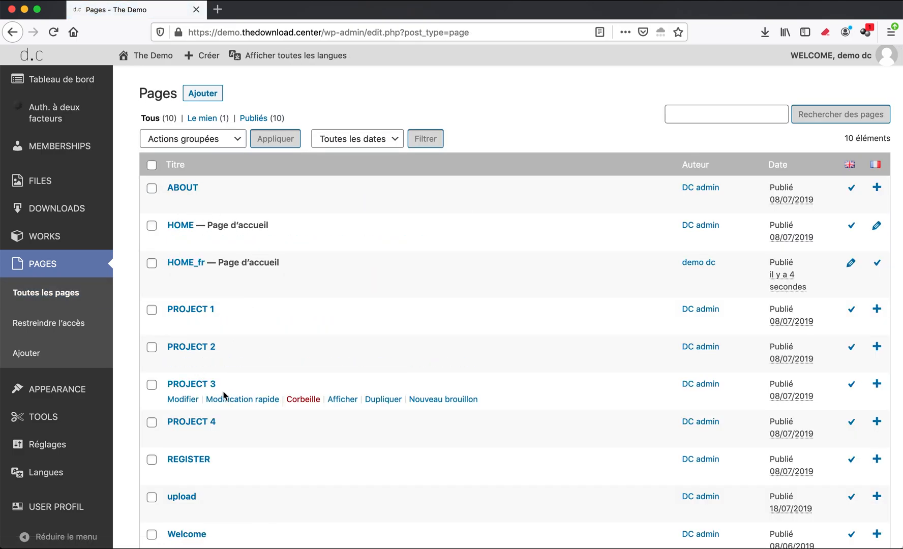
scroll(224, 394, "down", 3)
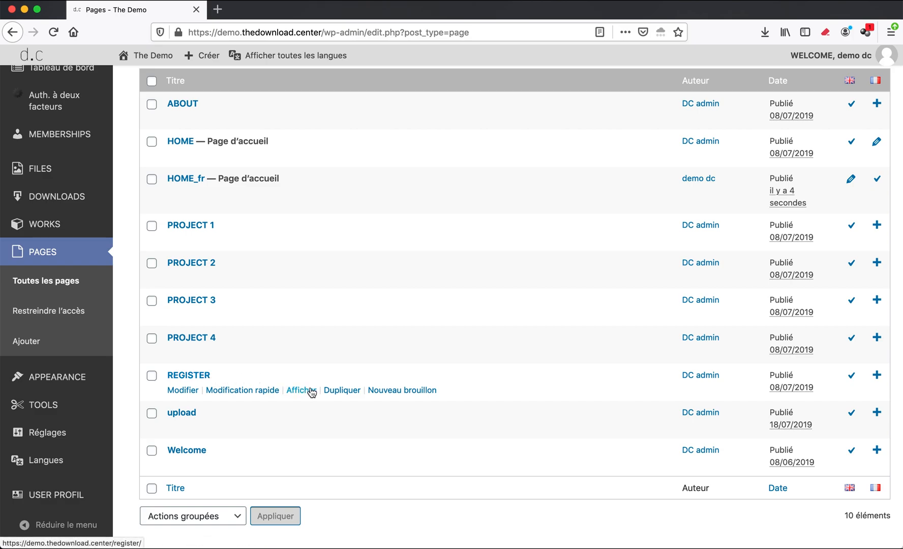
left_click(339, 391)
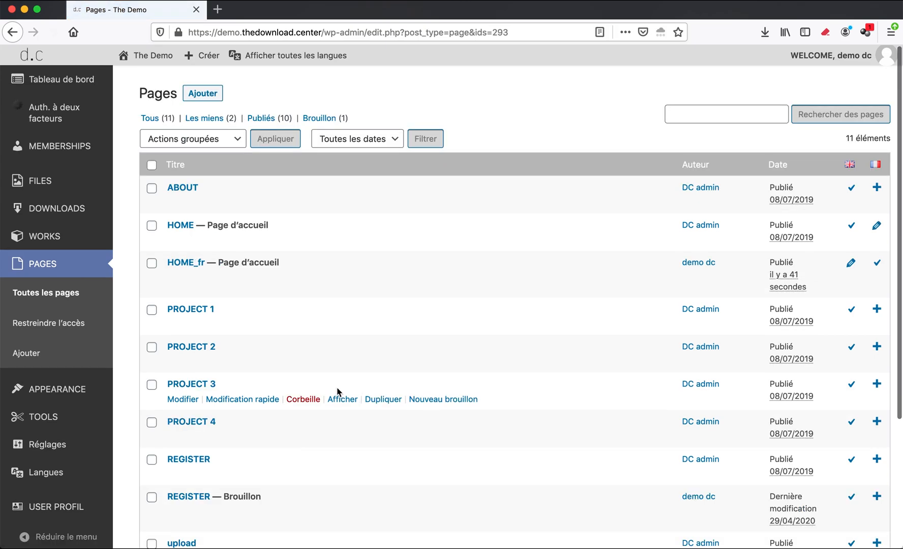
- Open the REGISTER draft copy for editing and set its language to Français
scroll(259, 462, "down", 2)
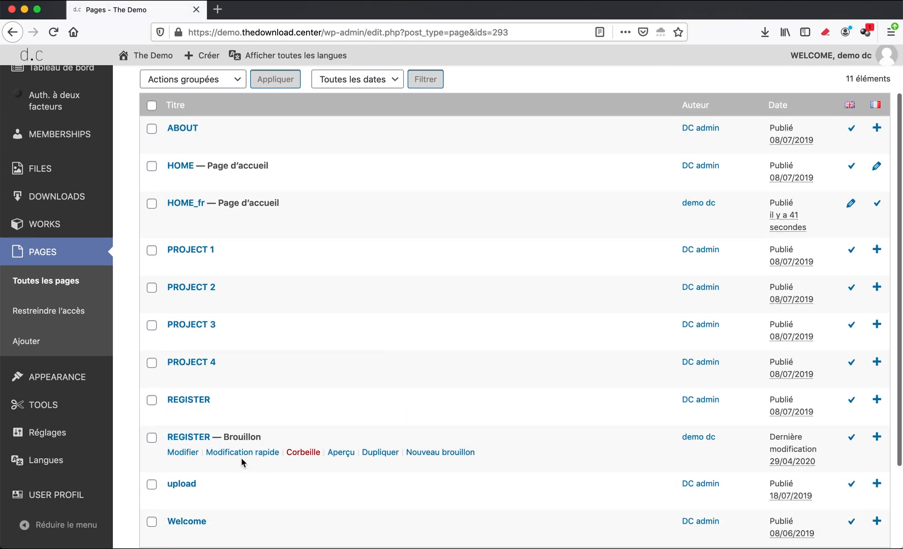
left_click(183, 452)
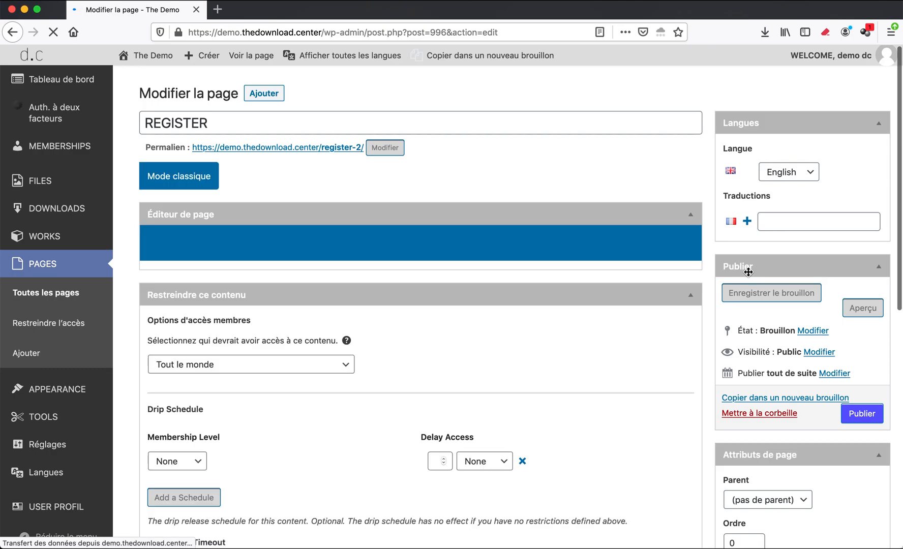
left_click(786, 174)
left_click(778, 183)
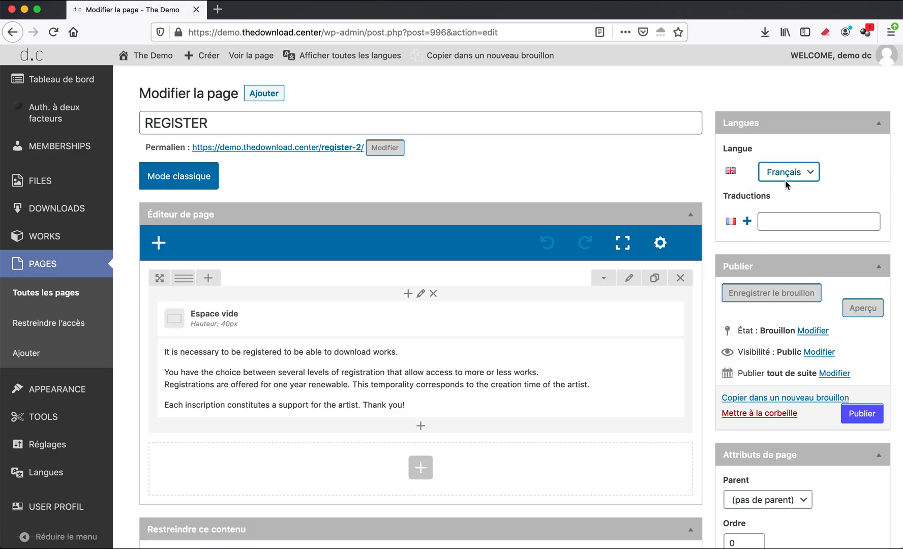
- Link the existing REGISTER page as the English translation and retitle the French copy REGISTER_fr
left_click(781, 221)
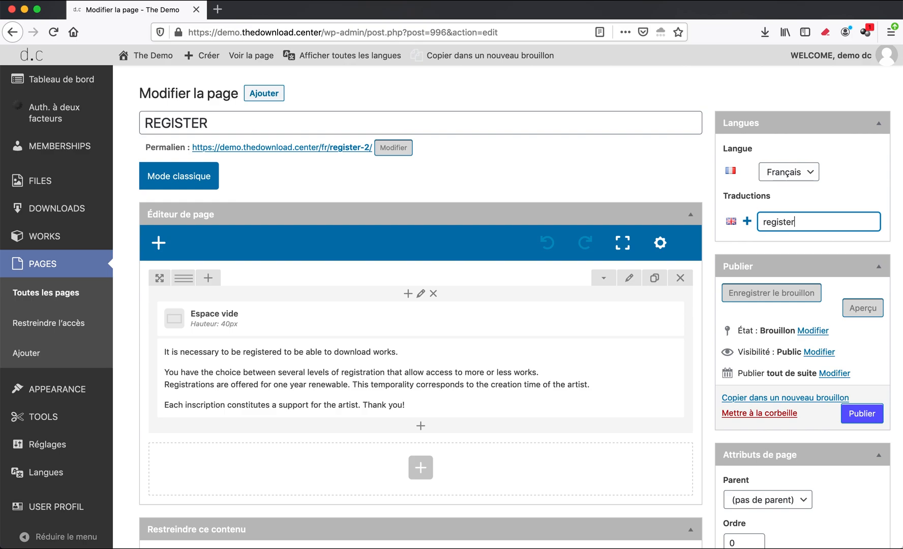
type("register")
left_click(798, 238)
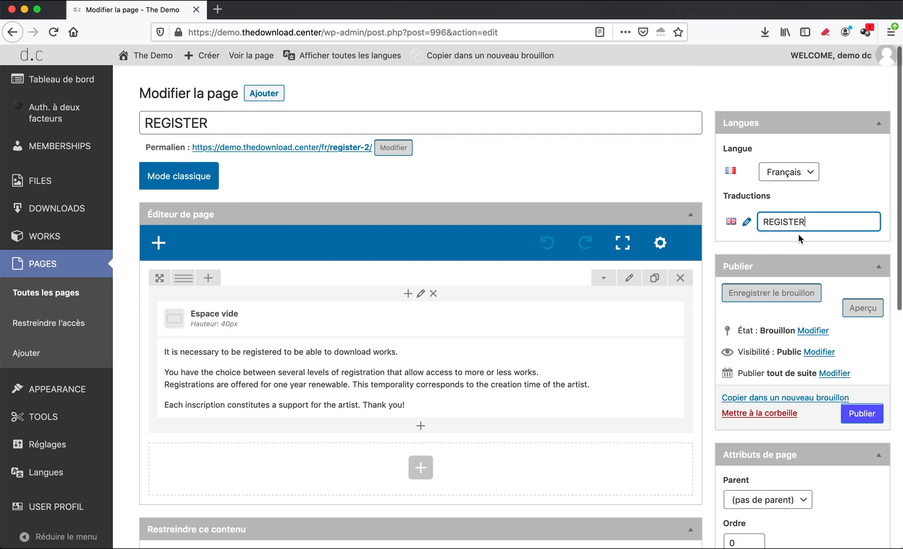
left_click(299, 128)
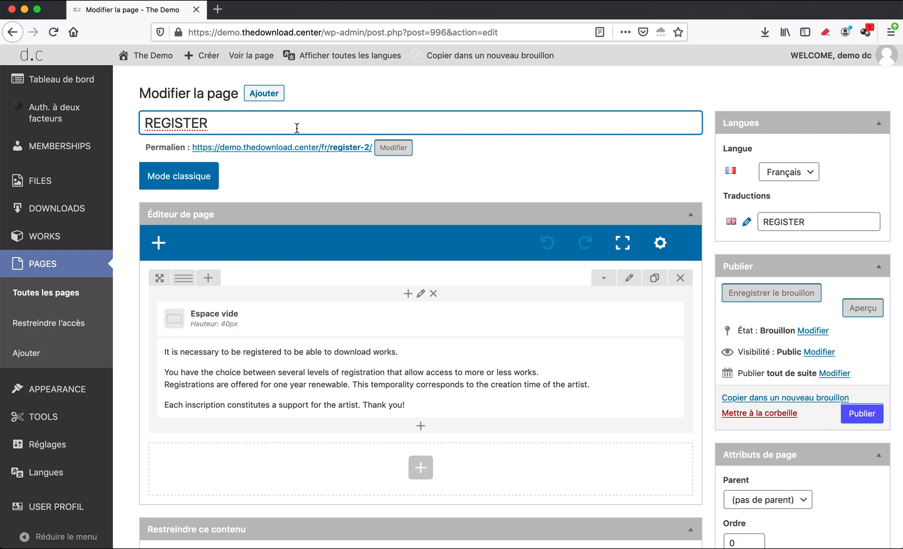
type("_fr")
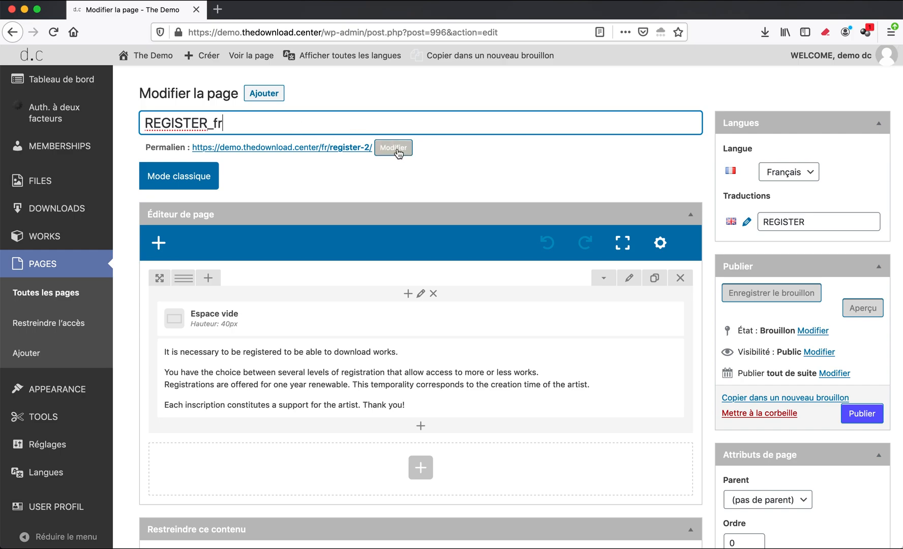
- Set the REGISTER_fr page's permalink slug to inscription and publish the page
left_click(393, 148)
left_click_drag(397, 149, 330, 148)
type("inscription")
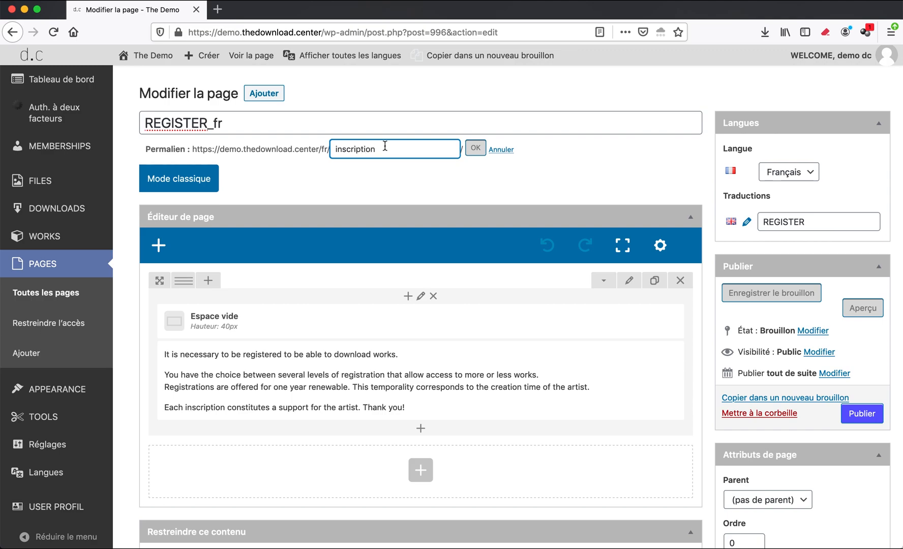
left_click(475, 148)
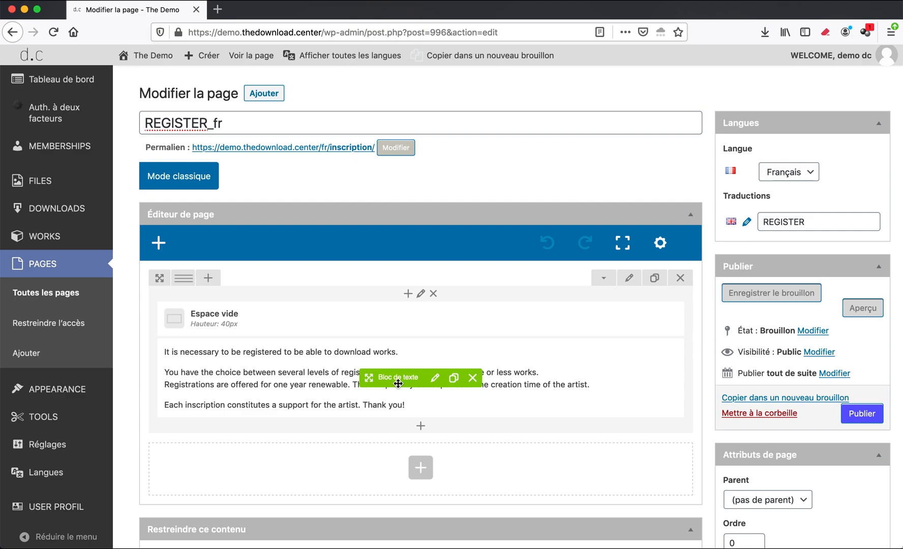
left_click(854, 414)
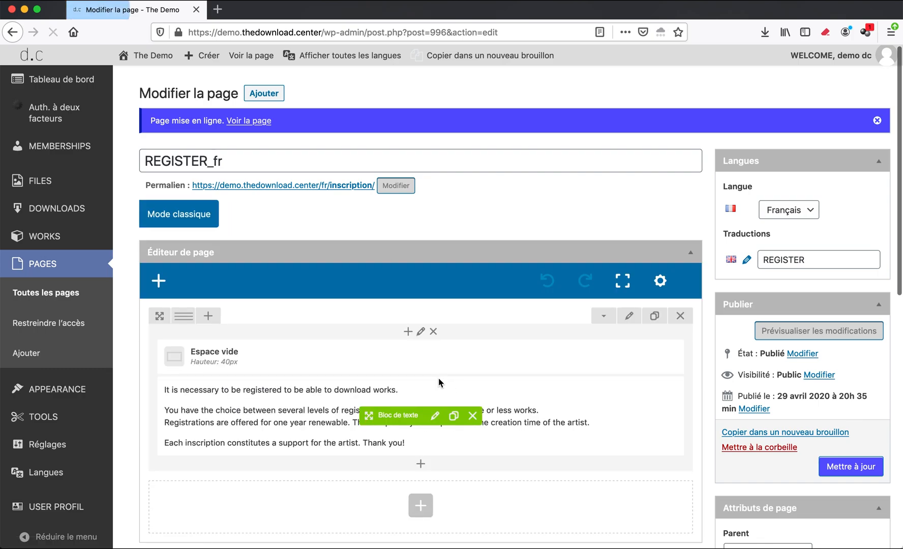
- Return to the list of all pages and check the slugs of REGISTER_fr and REGISTER in quick edit
left_click(65, 292)
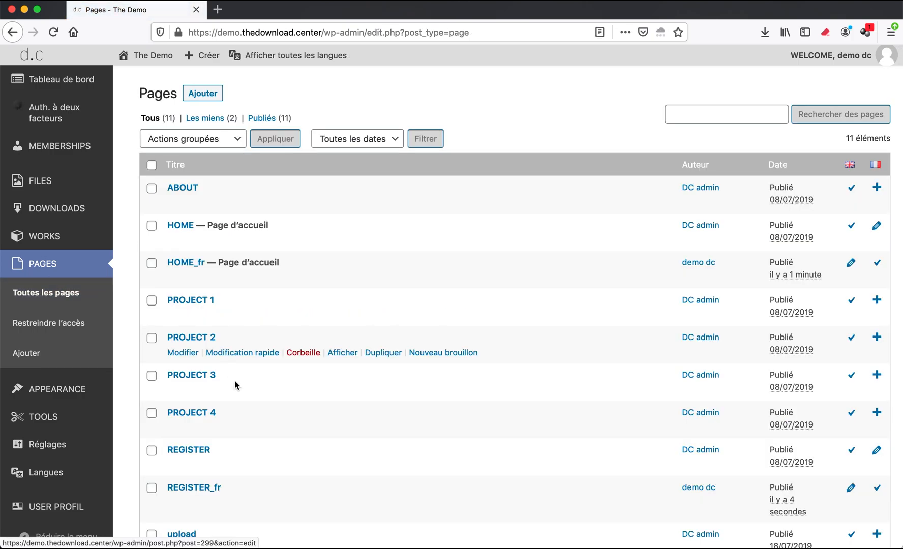
scroll(242, 420, "down", 3)
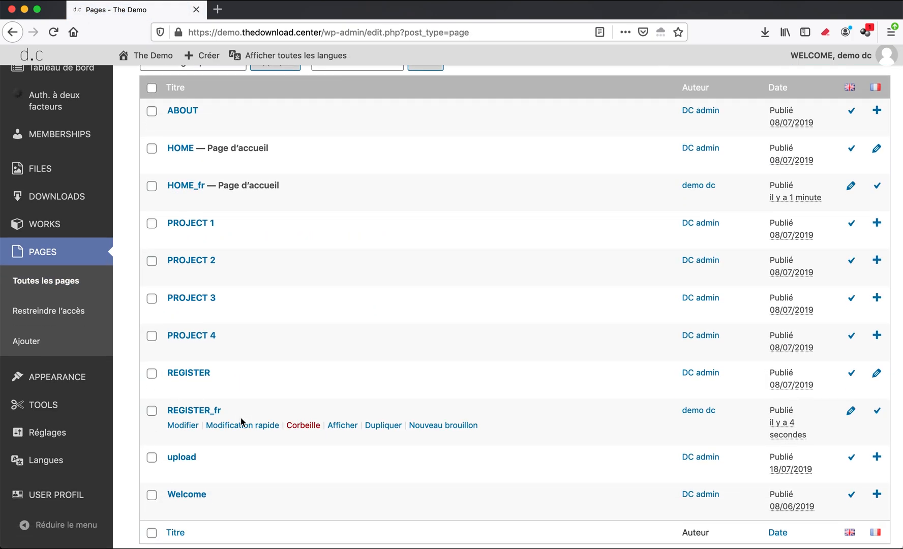
left_click(242, 424)
scroll(239, 426, "down", 1)
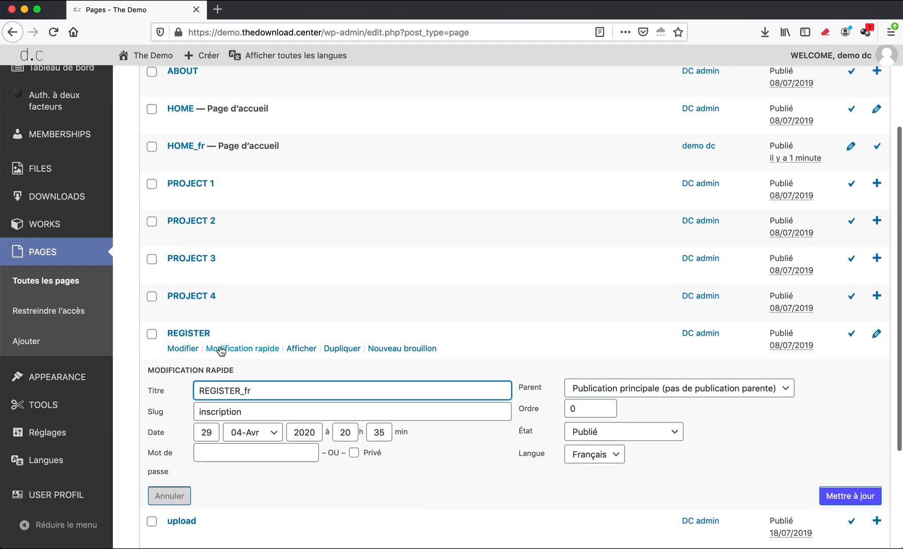
left_click(227, 348)
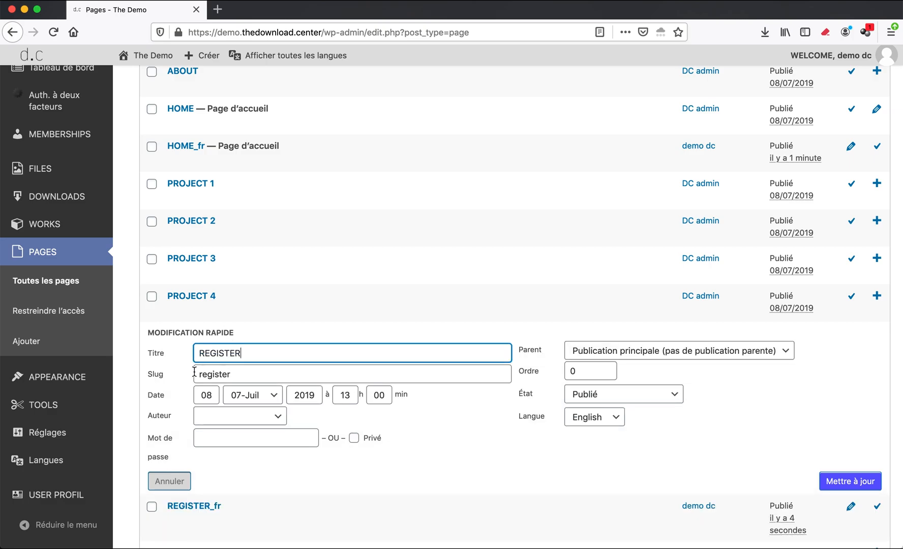
scroll(174, 404, "down", 5)
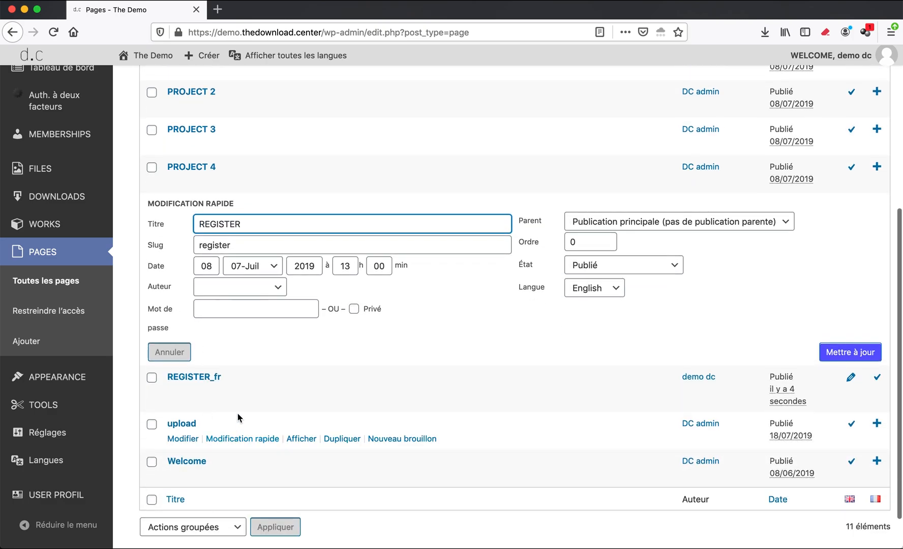
- Quick-edit the REGISTER_fr page to change its slug to register1 and update it
left_click(249, 394)
double_click(252, 374)
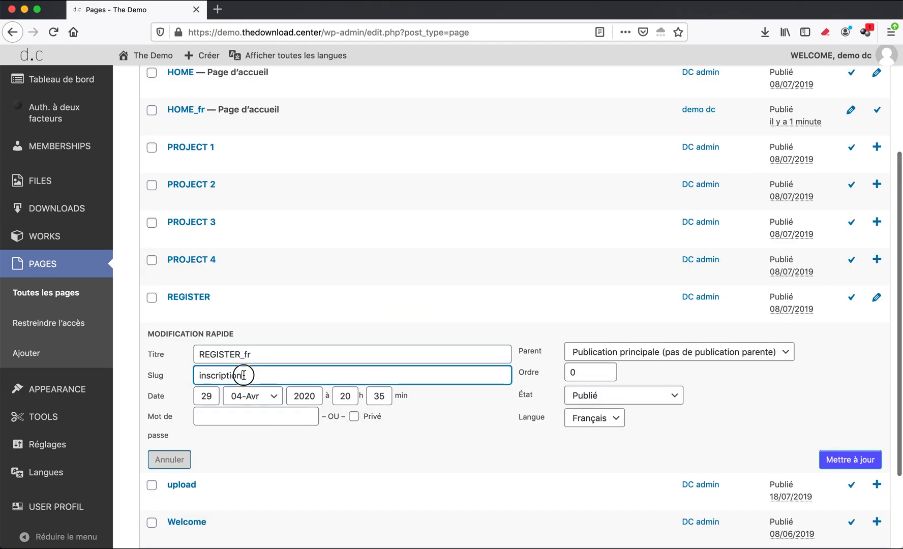
type("register1")
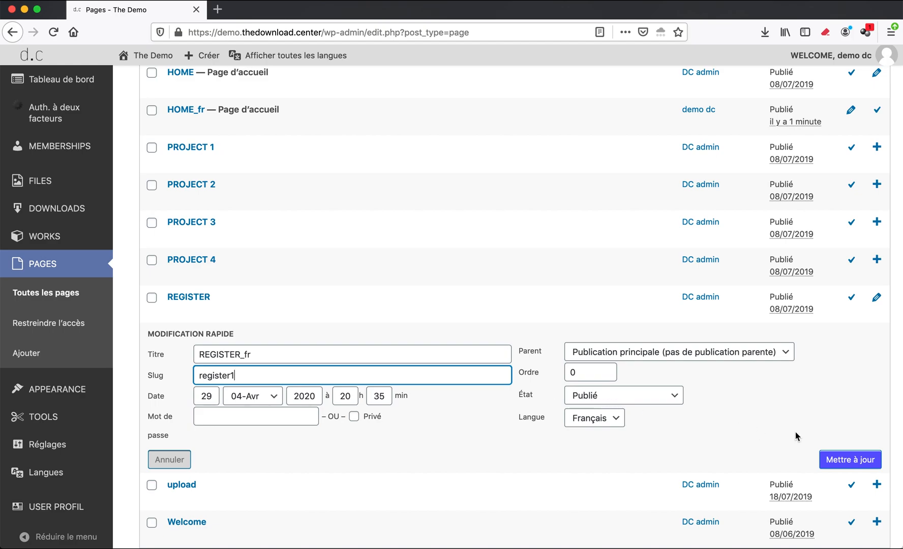
left_click(854, 459)
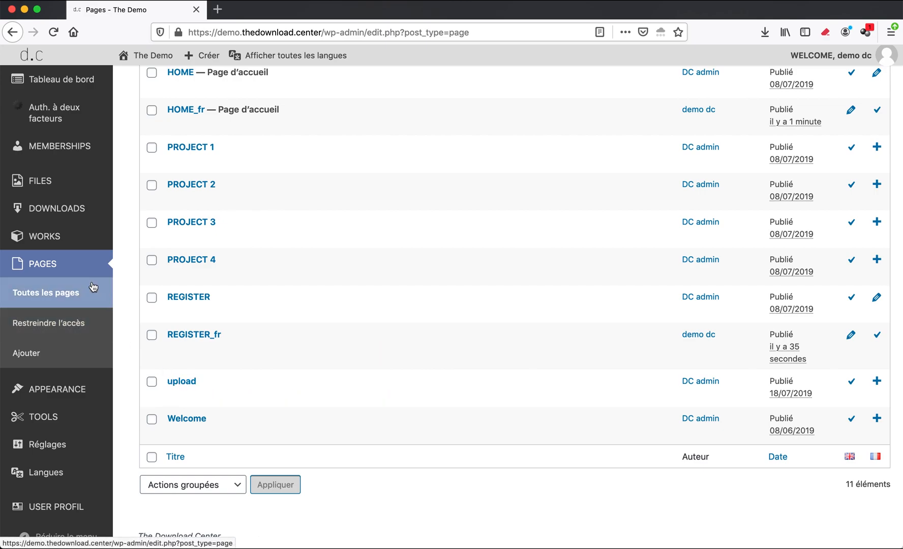
- Go to the WORKS list, duplicate the UNTITLED 1 work and open the draft copy for editing
mouse_move(61, 242)
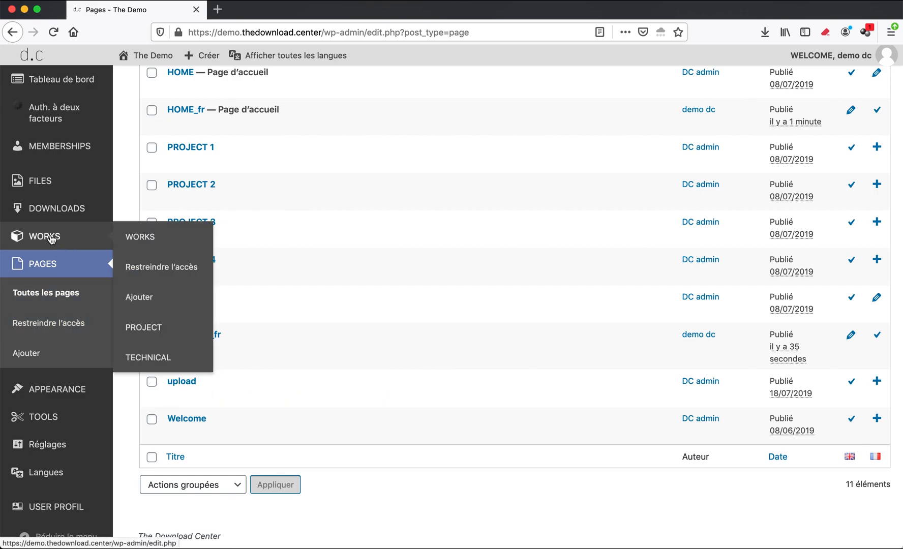
left_click(51, 237)
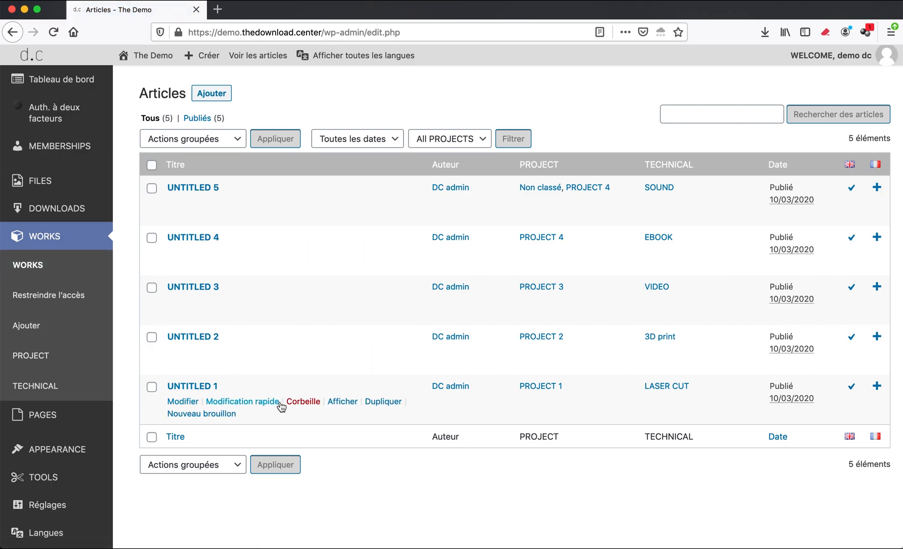
left_click(375, 402)
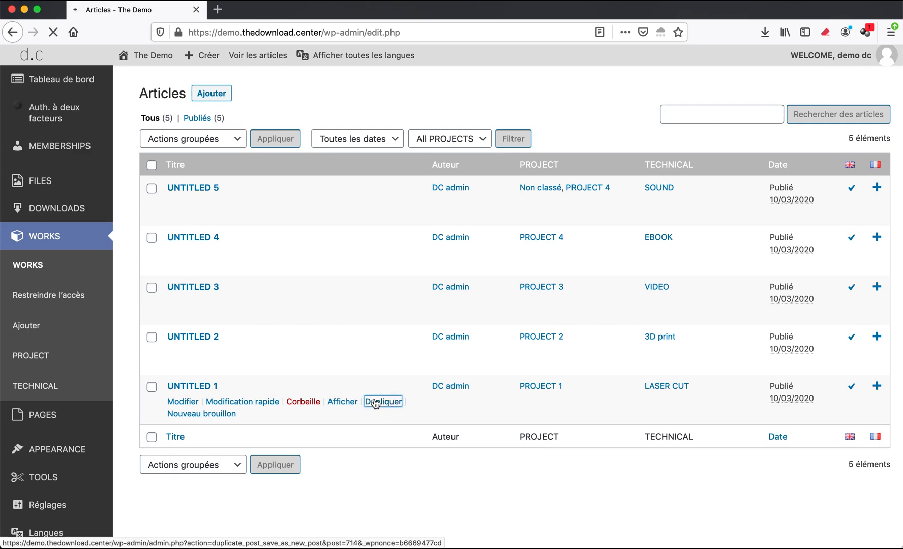
left_click(191, 204)
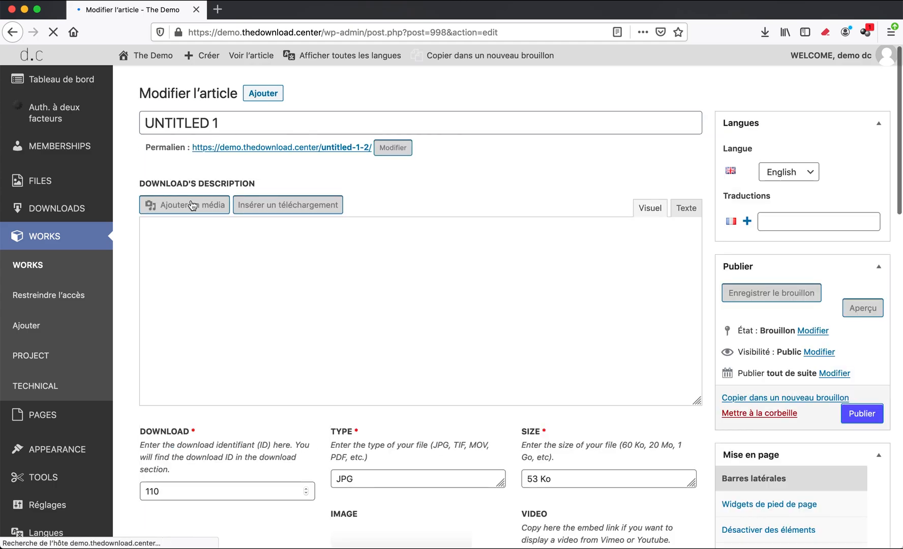
- Set the copied work's language to Français and link UNTITLED 1 as its English translation
left_click(788, 171)
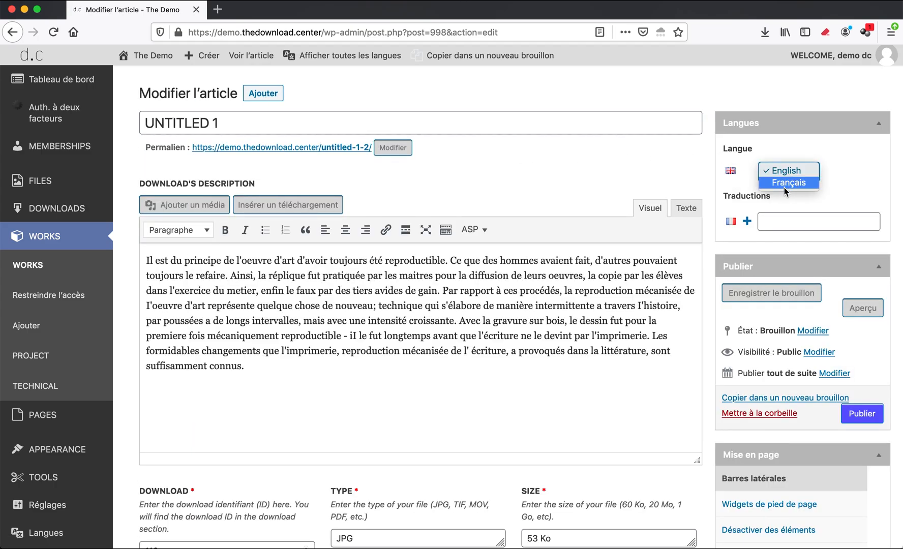
left_click(788, 182)
left_click(778, 220)
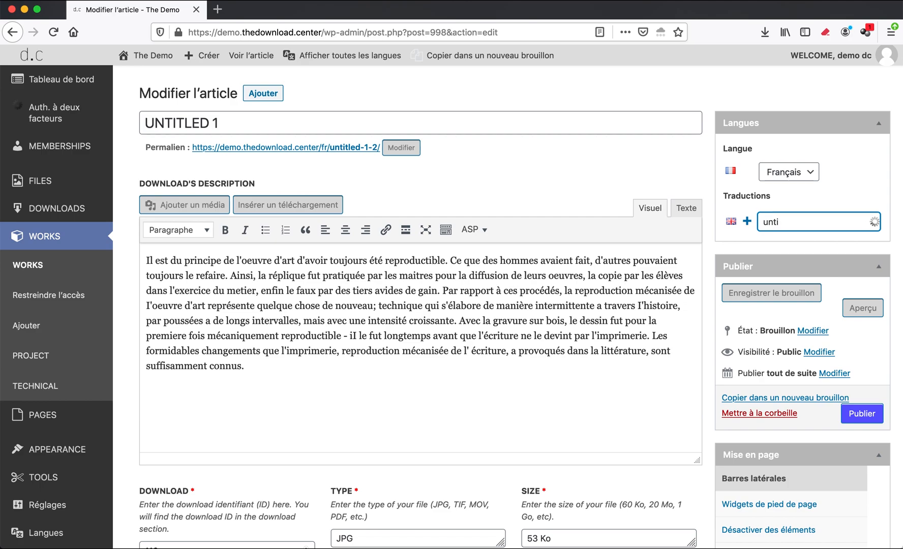
type("unti")
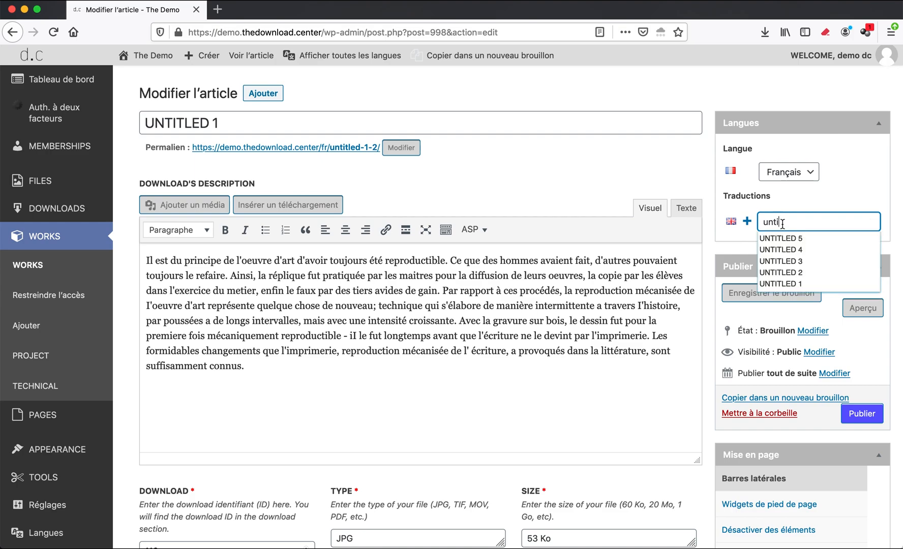
left_click(791, 284)
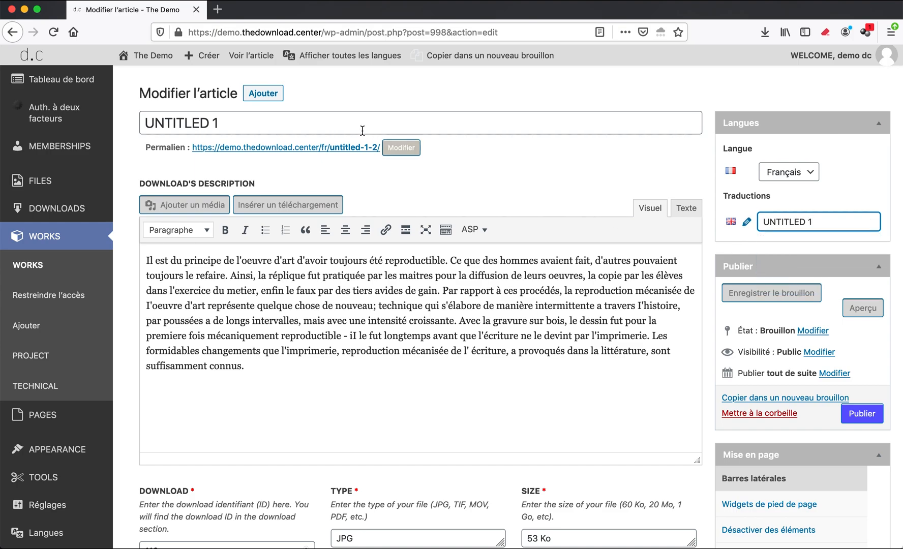
- Retitle the French work sans titre 1 and set its permalink slug to sanstitre1
left_click_drag(303, 125, 85, 124)
type("sans titre")
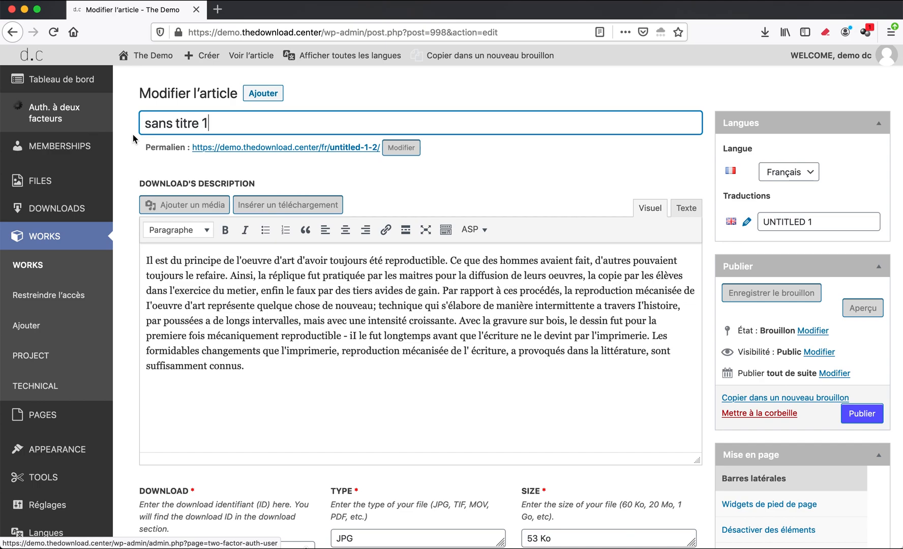
left_click(409, 148)
type("sanstitre1")
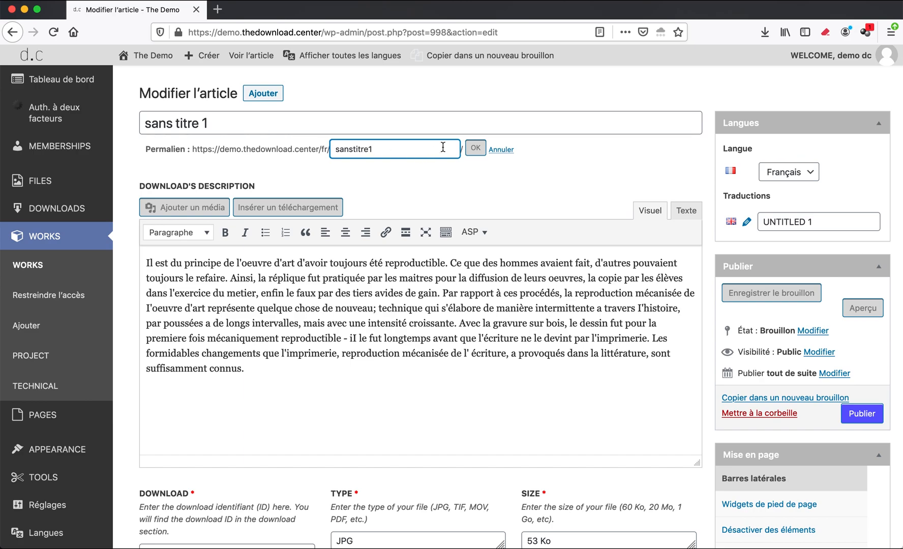
left_click(475, 147)
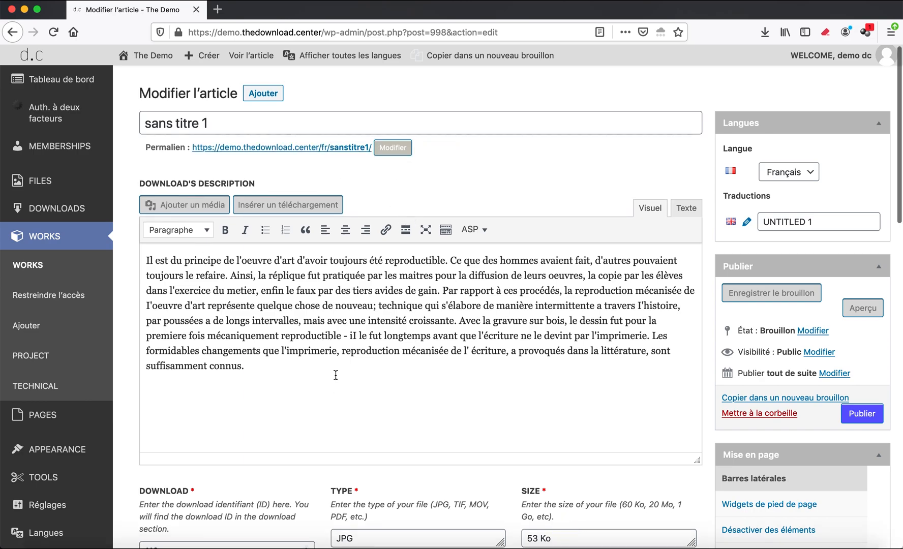
left_click_drag(254, 367, 206, 276)
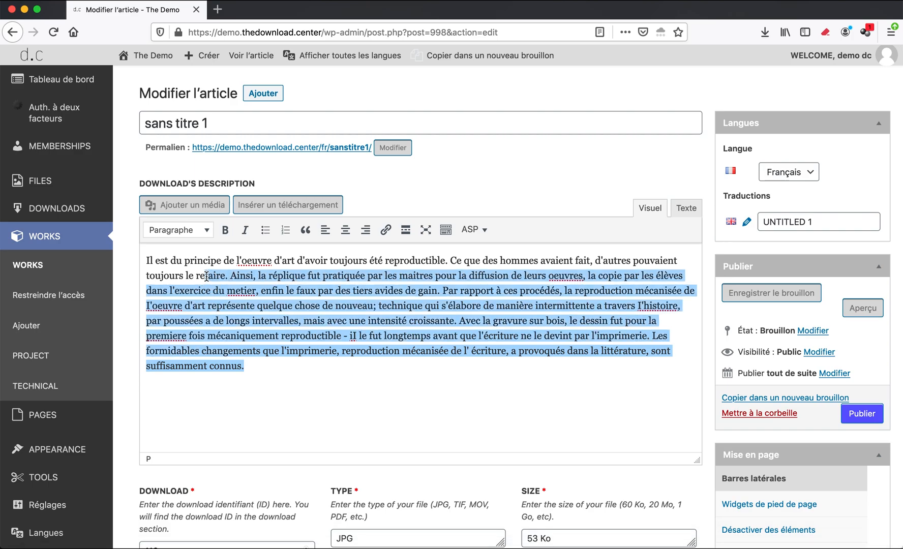
scroll(176, 426, "down", 5)
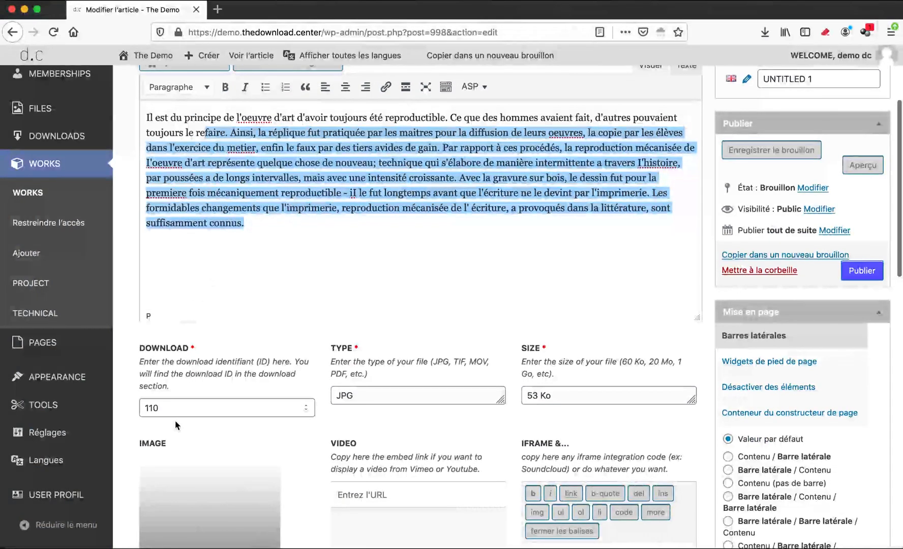
left_click_drag(167, 408, 143, 408)
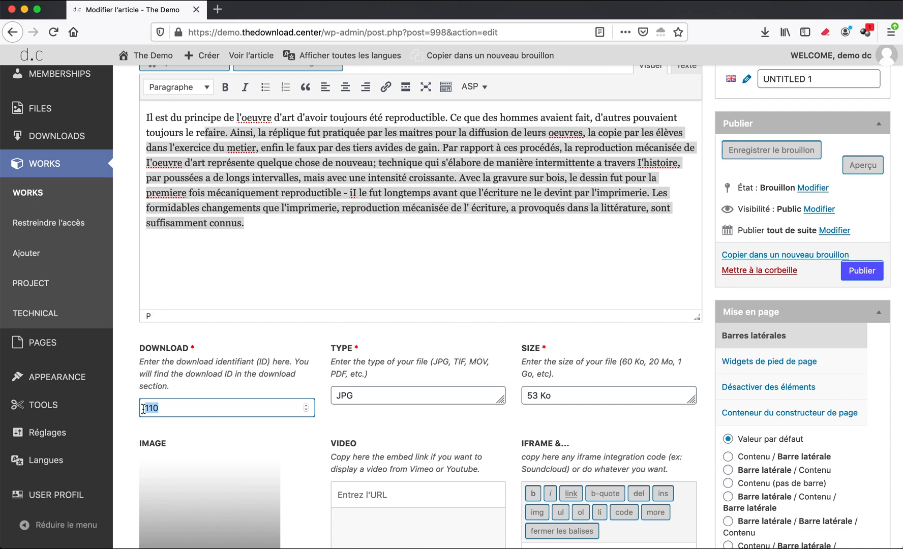
- Replace the work's project category PROJECT 1 with a newly added project named PROJET 1
scroll(258, 393, "down", 12)
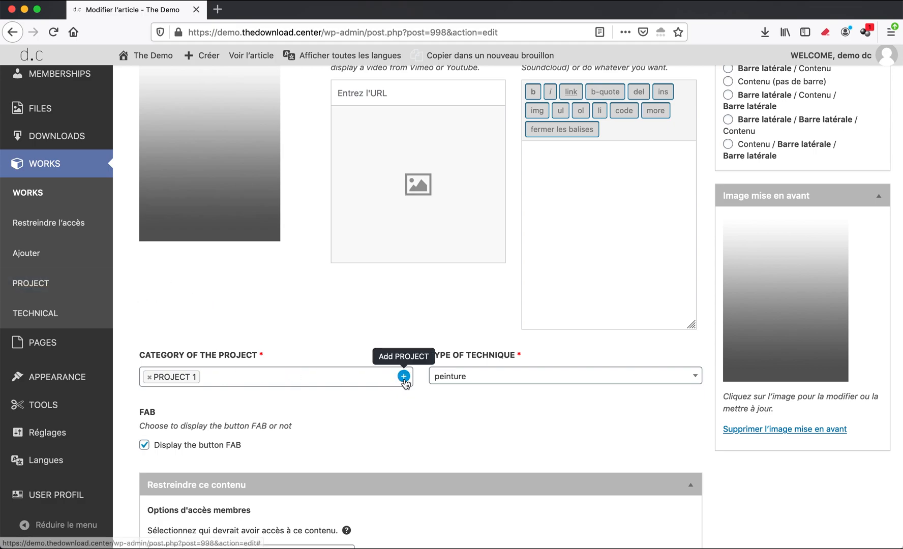
left_click(149, 377)
left_click(405, 376)
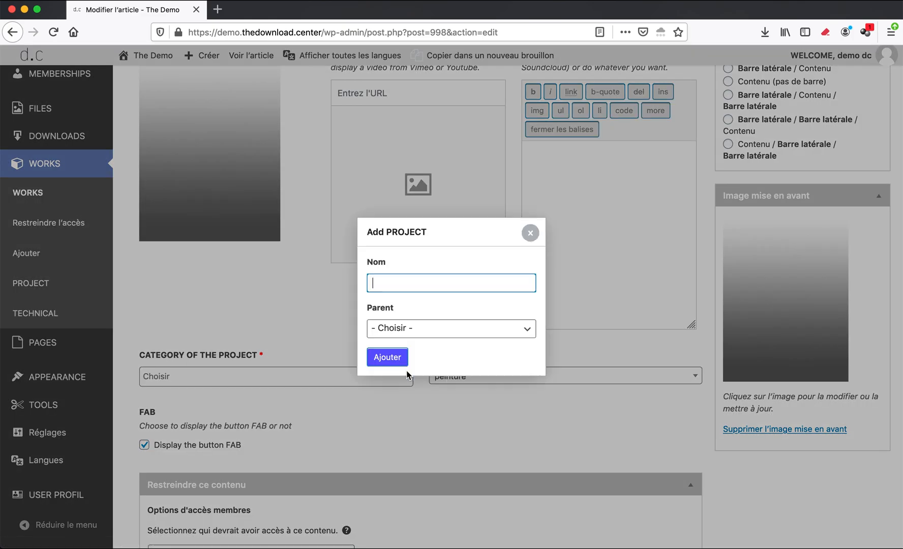
type("PRO")
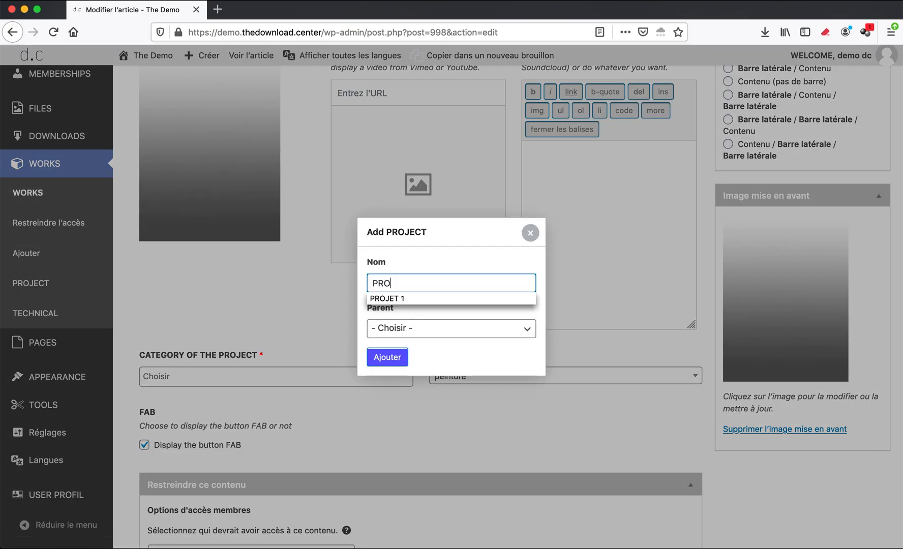
type("JET 1")
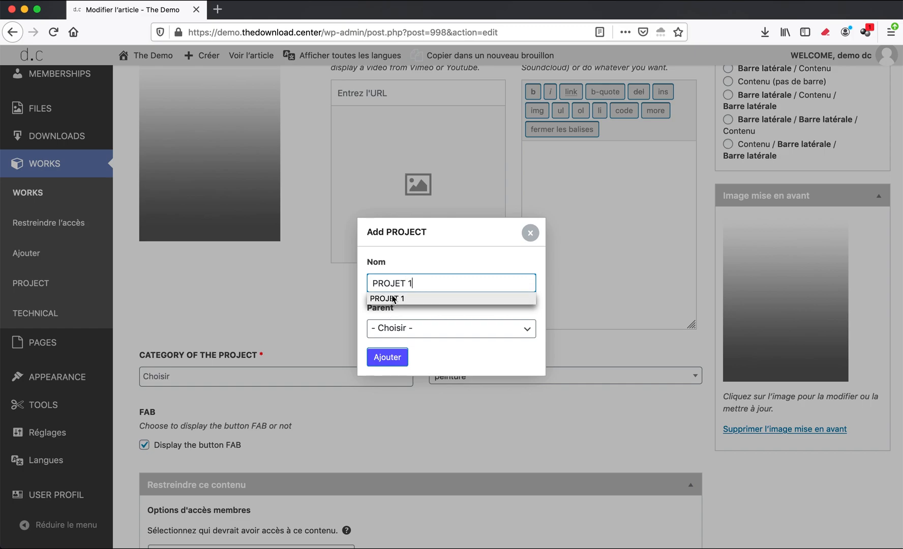
left_click(385, 357)
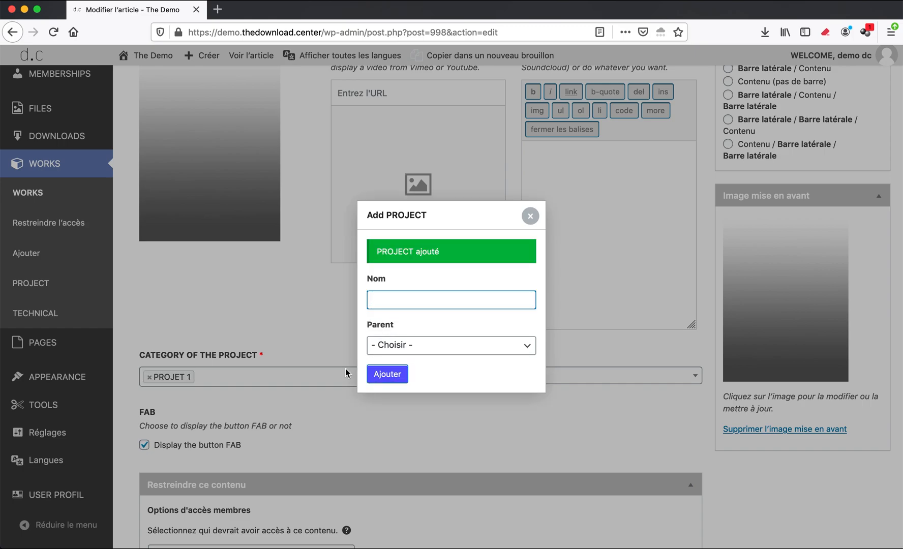
left_click(529, 216)
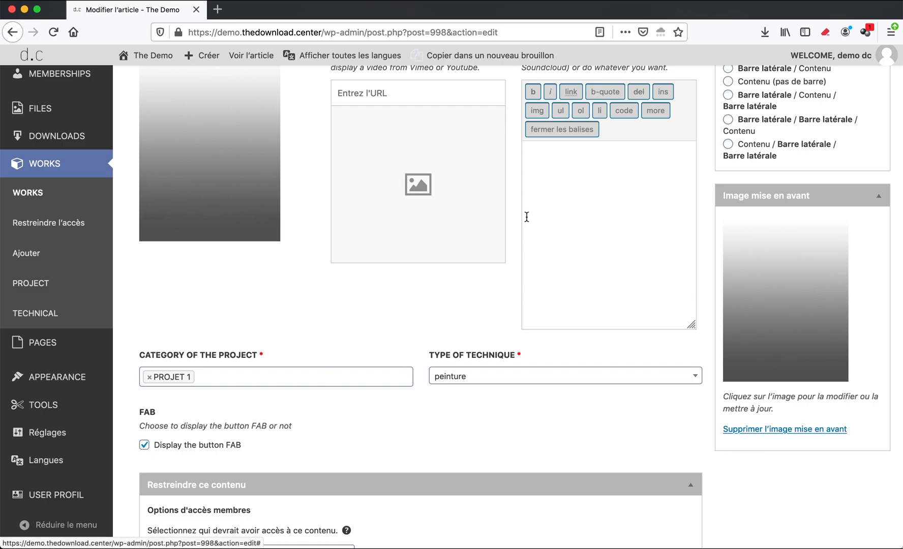
- Set the French work's technique to a newly added entry named sculpture, and publish the work
left_click(526, 370)
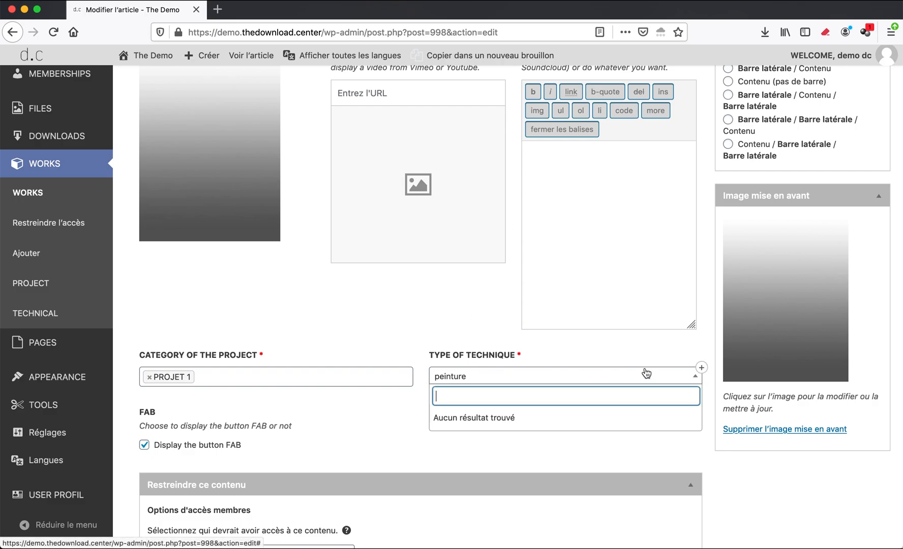
left_click(701, 368)
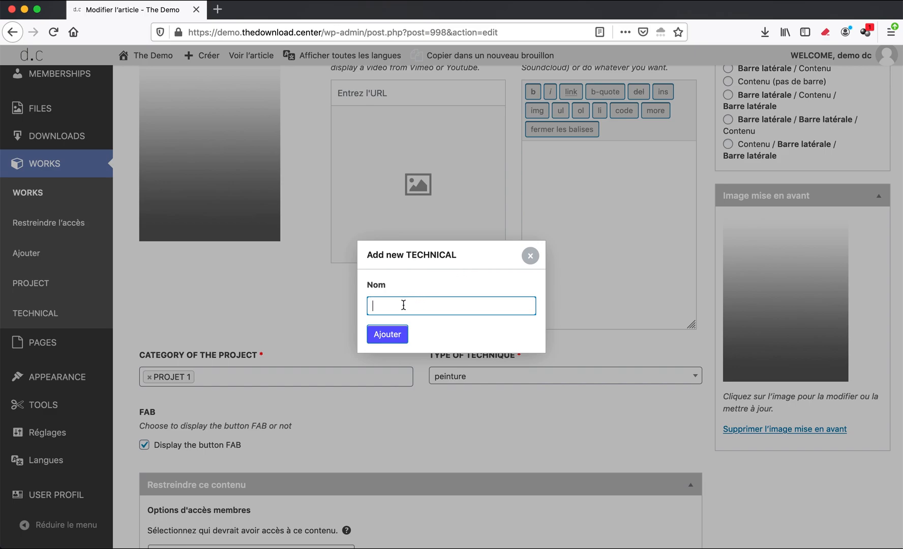
left_click(404, 303)
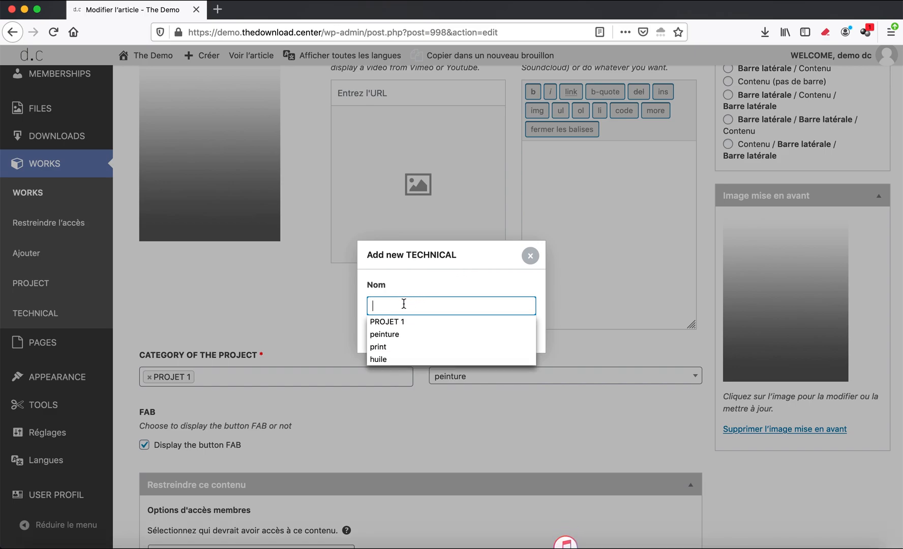
type("sculpture")
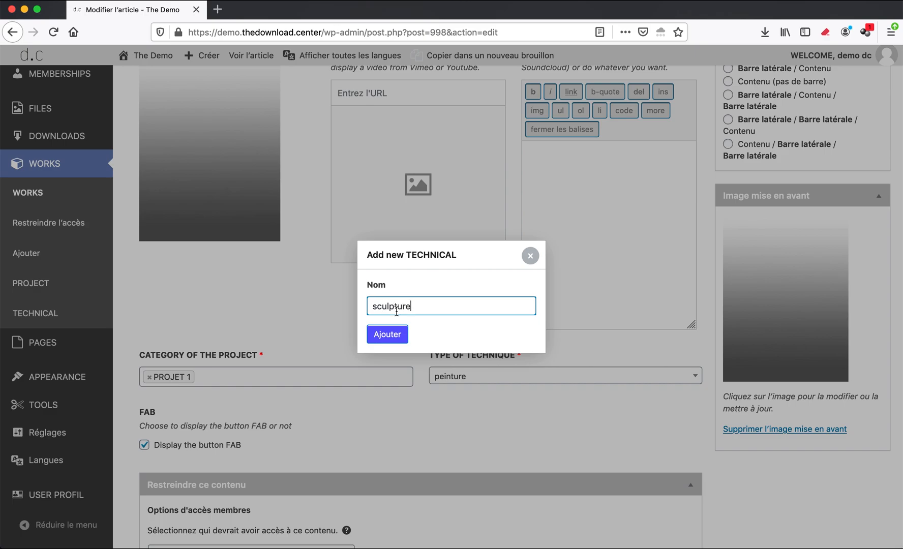
left_click(388, 330)
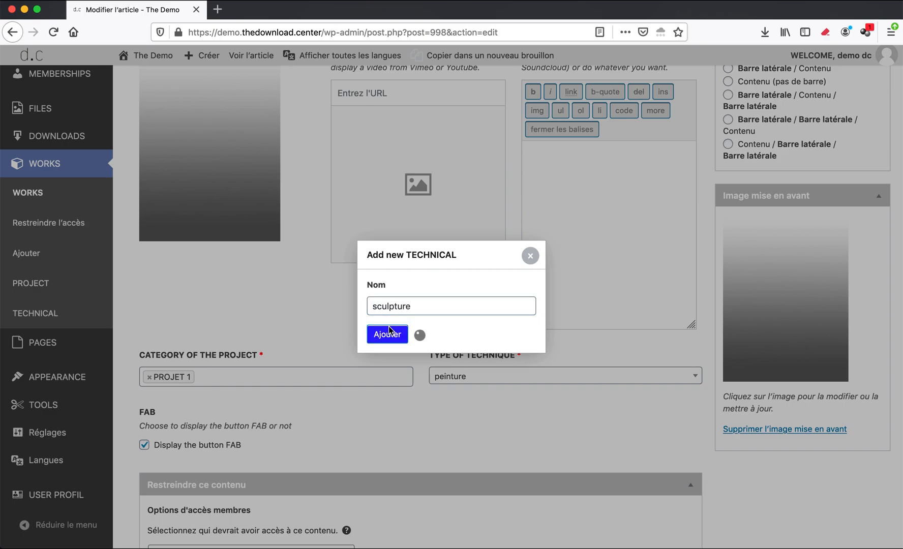
left_click(529, 239)
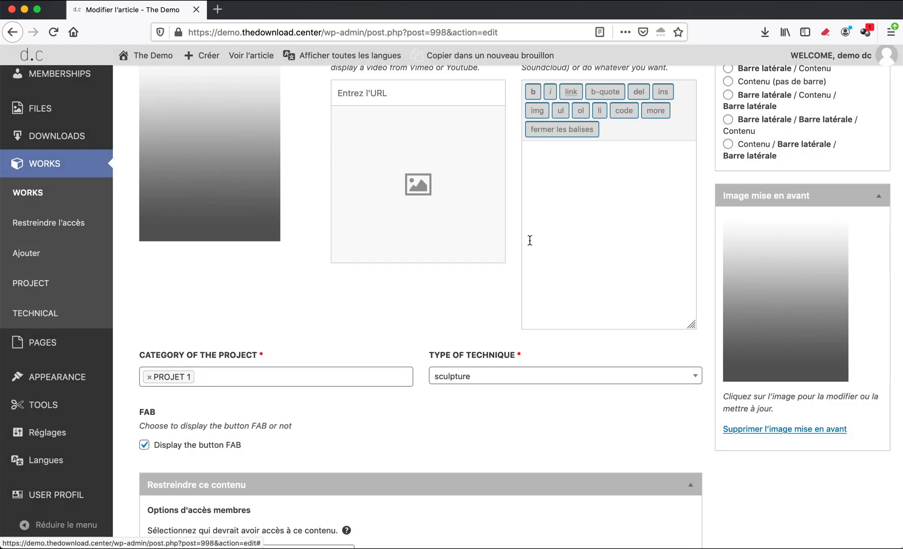
scroll(529, 240, "up", 10)
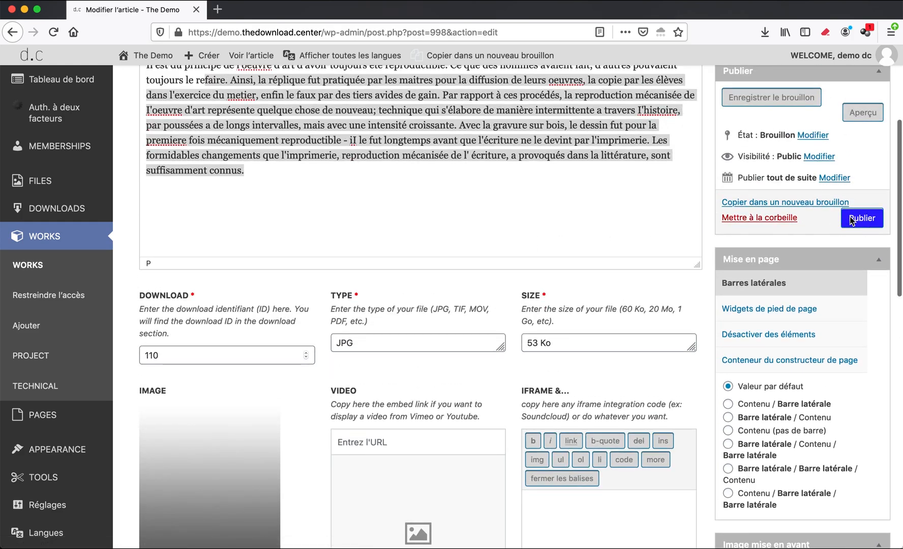
scroll(514, 171, "up", 5)
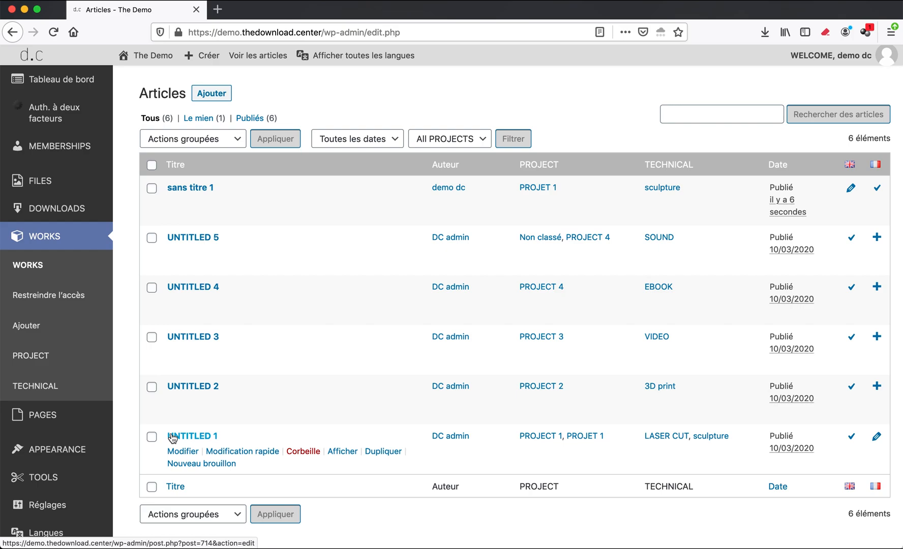
- Go to the PROJECT categories and open the French PROJET 1 entry with slug projet-1-fr for editing
left_click(24, 356)
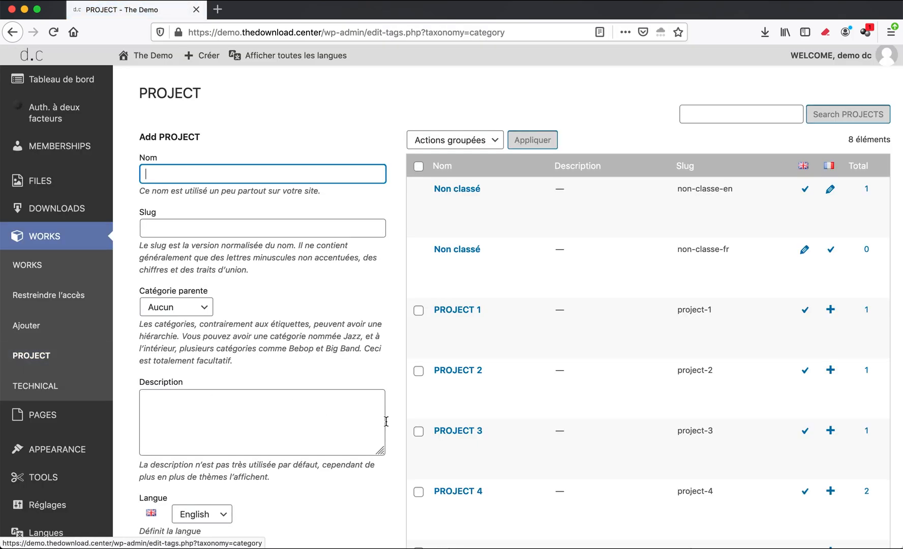
scroll(388, 425, "down", 6)
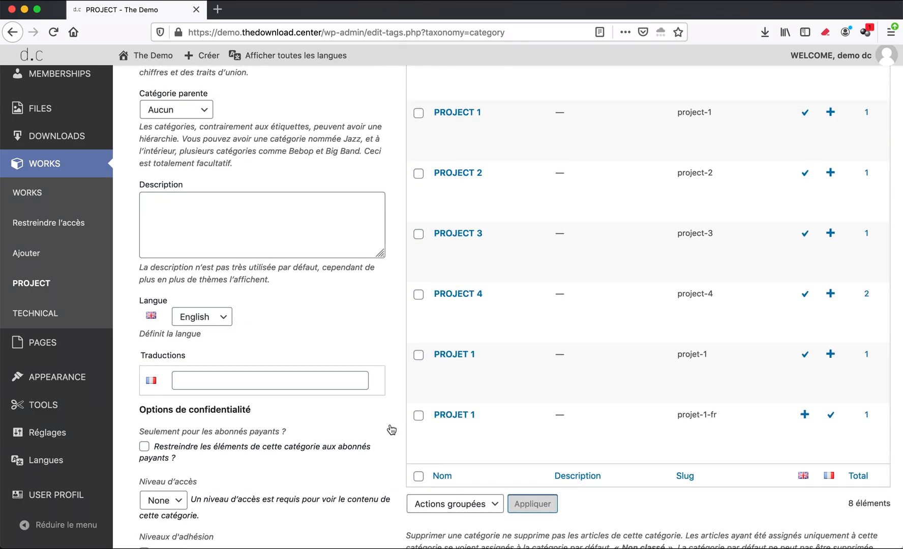
mouse_move(460, 418)
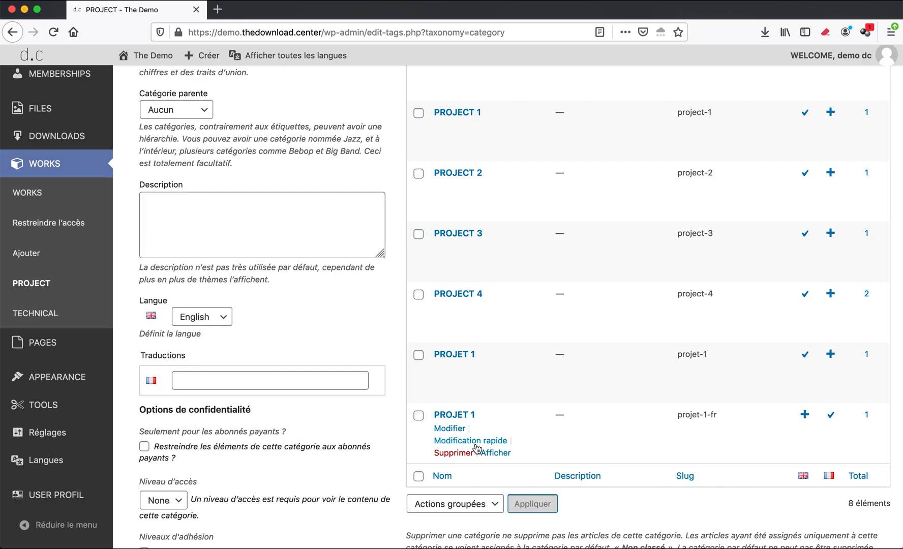
left_click(449, 428)
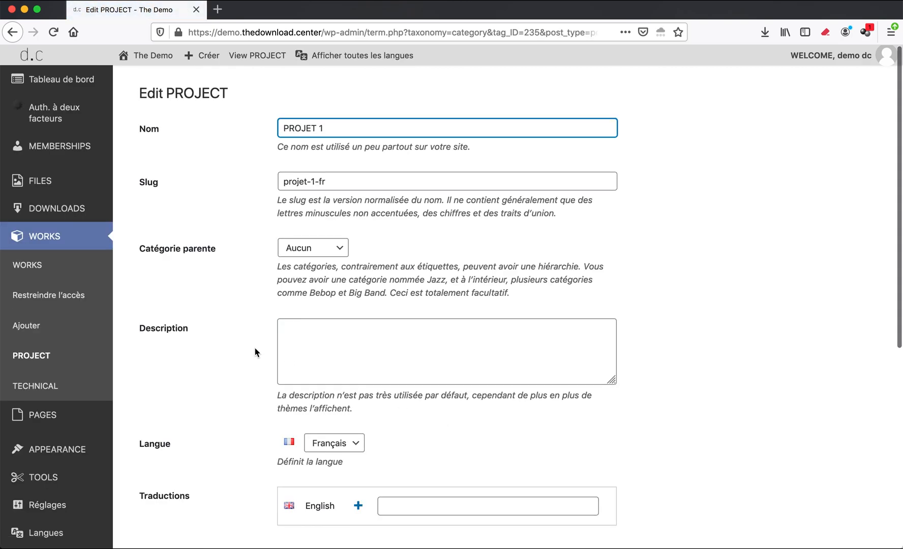
- Link PROJECT 1 as the English translation of the French PROJET 1 category and save the update
scroll(255, 350, "down", 4)
left_click(420, 397)
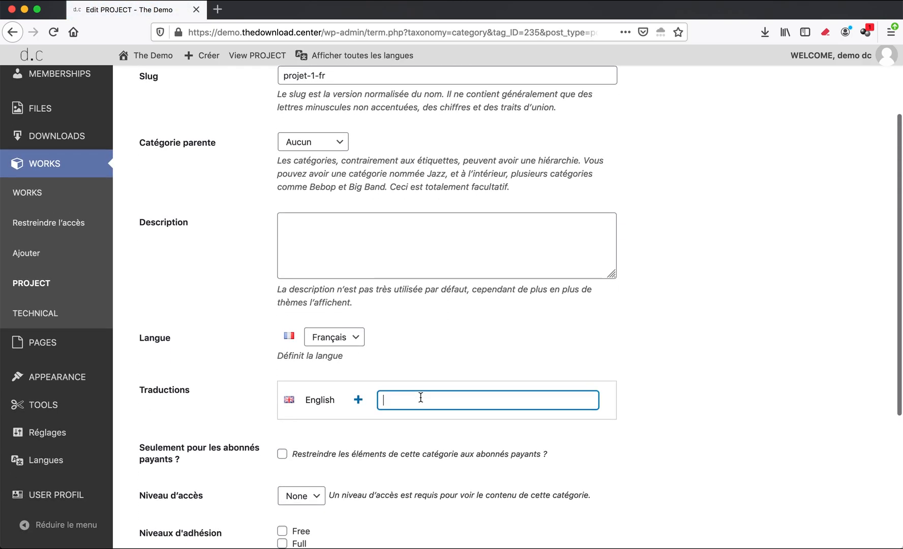
type("Project 1")
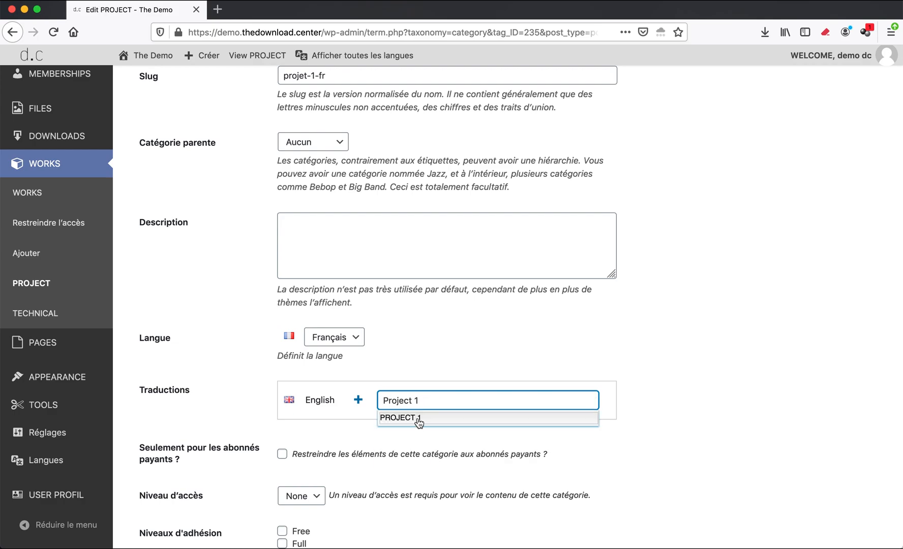
left_click(410, 417)
scroll(300, 430, "down", 5)
left_click(169, 501)
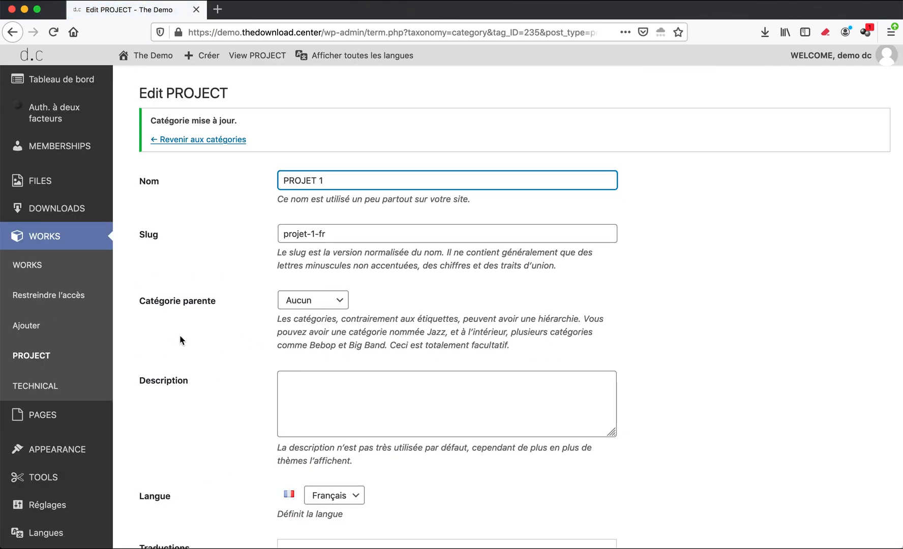
- Go to the TECHNICAL list and open the French sculpture entry with slug sculpture-fr for editing
left_click(60, 385)
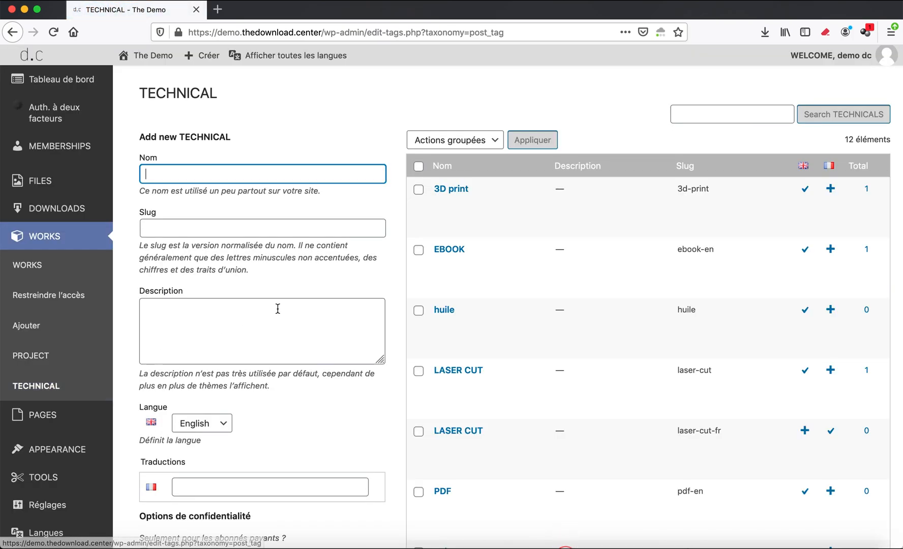
scroll(278, 308, "down", 10)
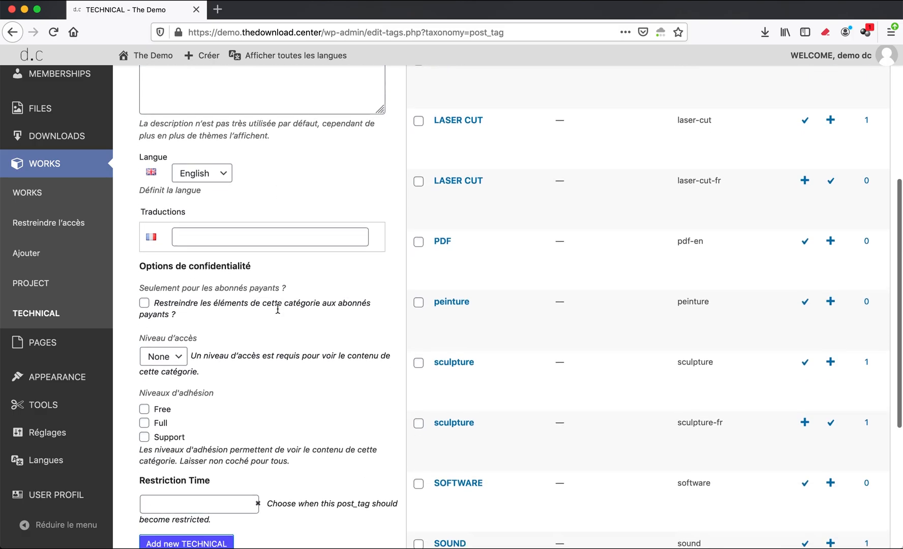
mouse_move(460, 325)
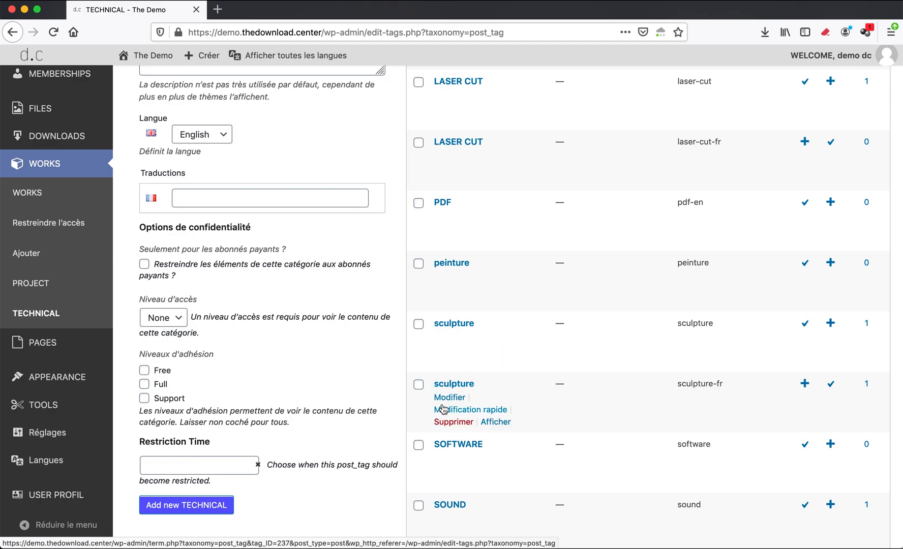
left_click(455, 399)
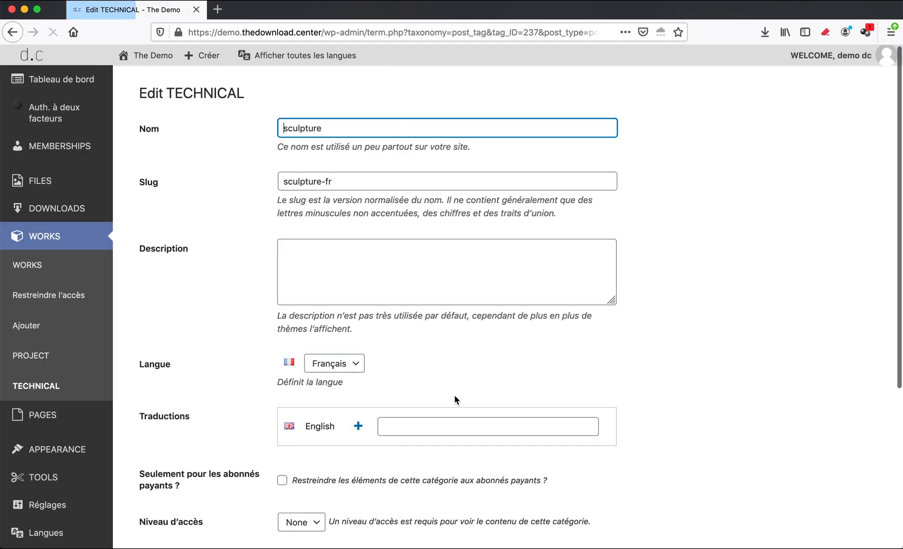
- Link the English sculpture technique as the translation of the French sculpture entry and save the update
scroll(346, 399, "down", 2)
left_click(398, 373)
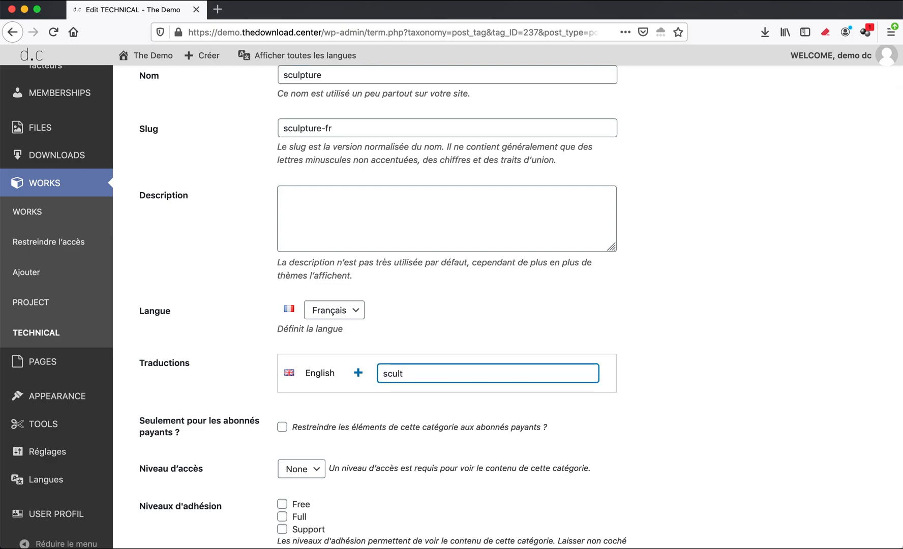
left_click(400, 373)
type("p")
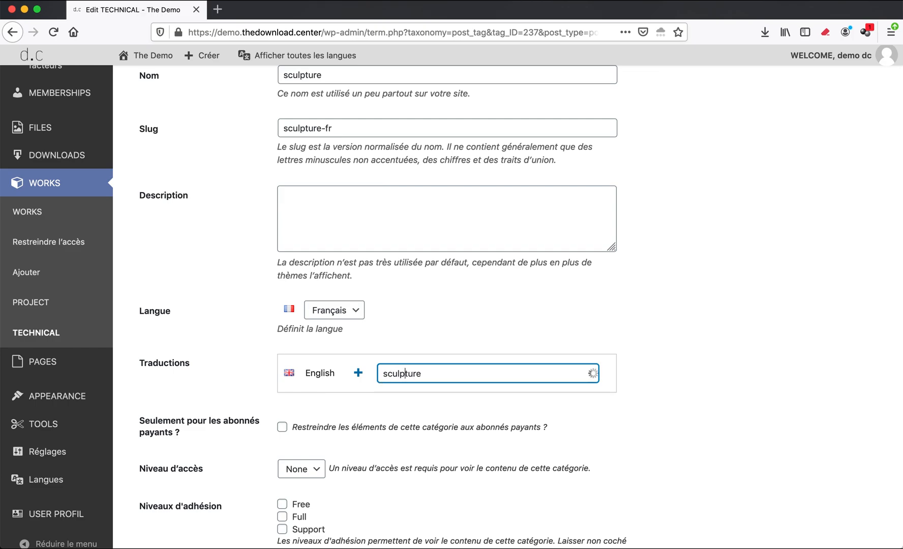
left_click(399, 391)
scroll(399, 392, "down", 5)
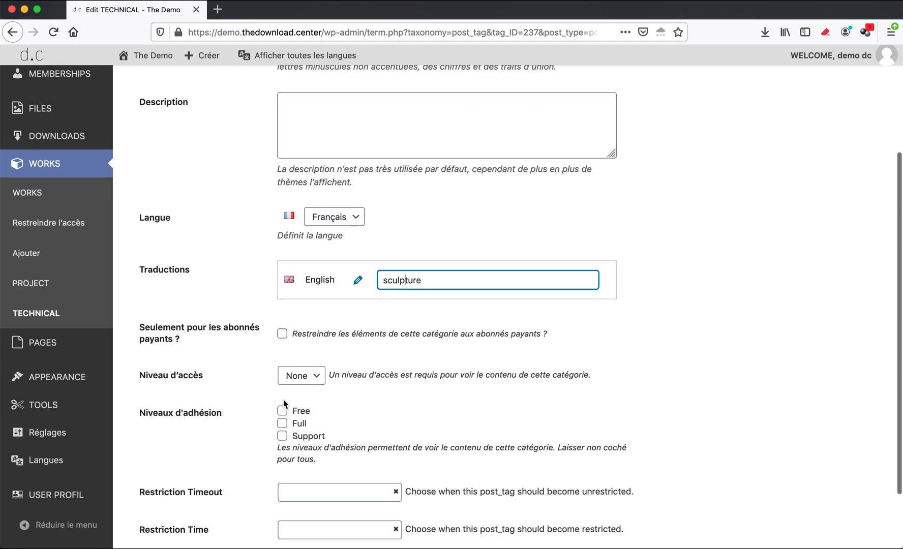
left_click(156, 498)
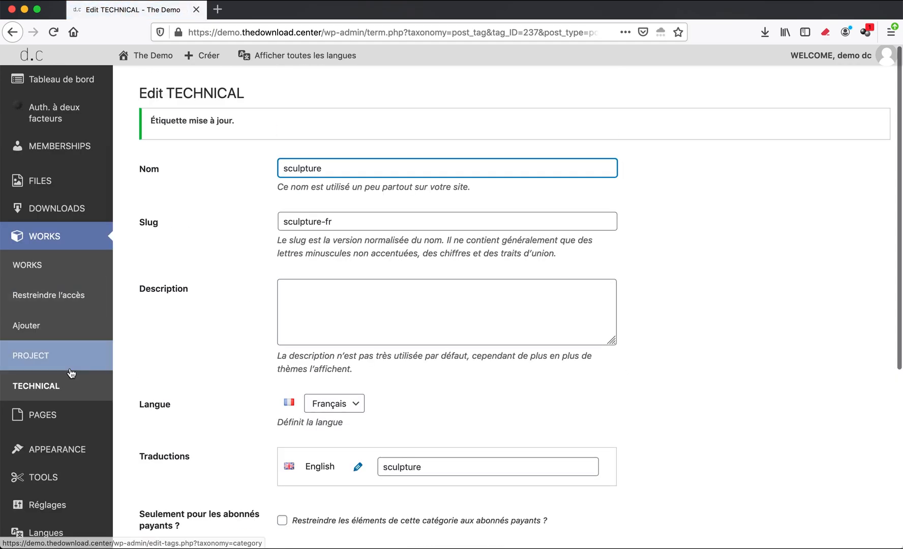
- Return to the TECHNICAL list and fill in a new technique with the name ebook and slug ebook
left_click(92, 384)
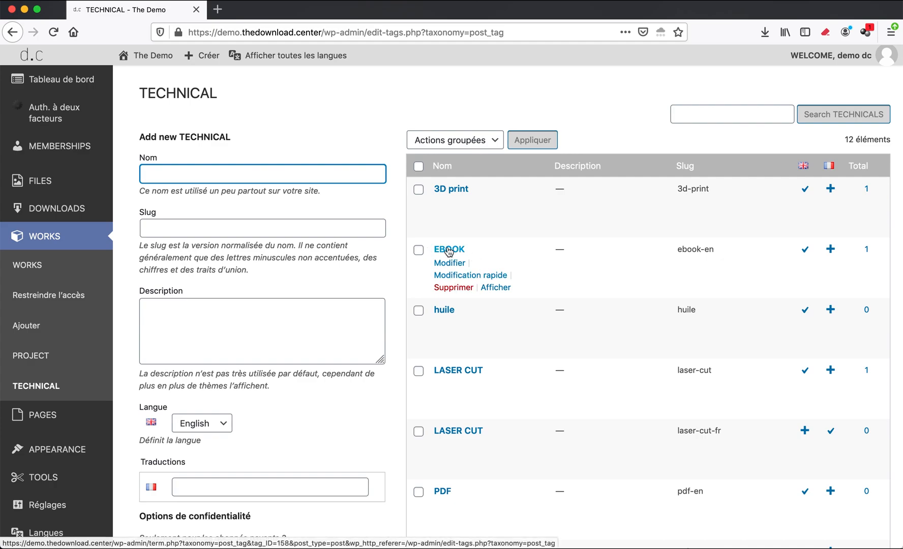
left_click(263, 175)
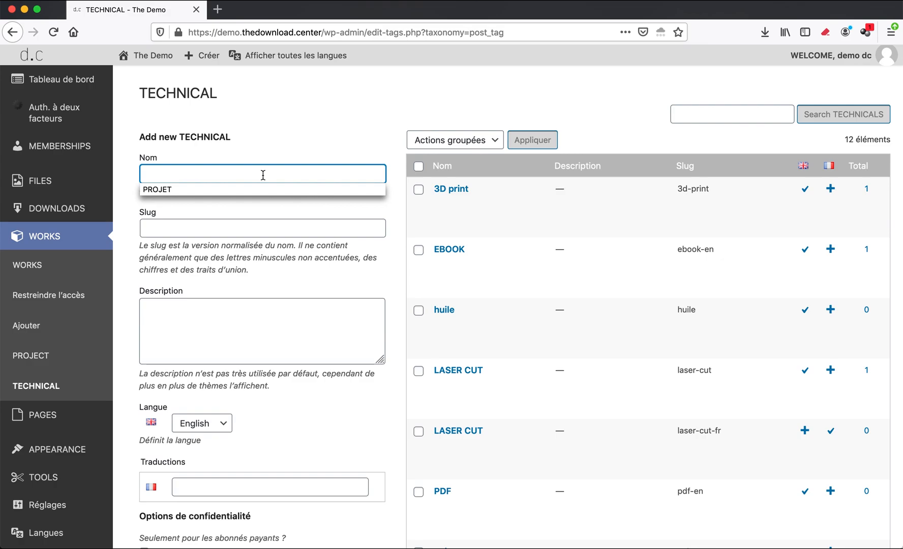
type("ebook")
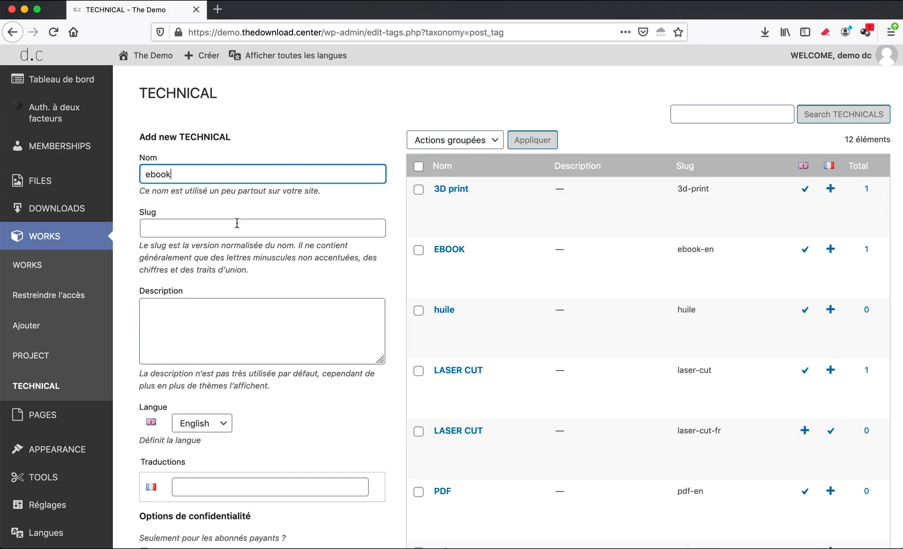
left_click(236, 224)
type("ebook")
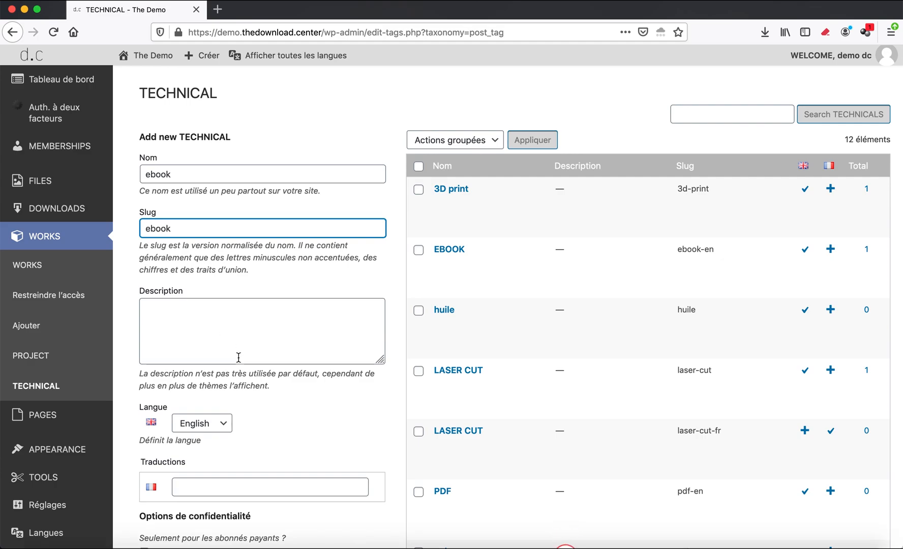
- Set the new ebook technique's language to Français, link EBOOK as its English translation and add the technique
scroll(238, 357, "down", 3)
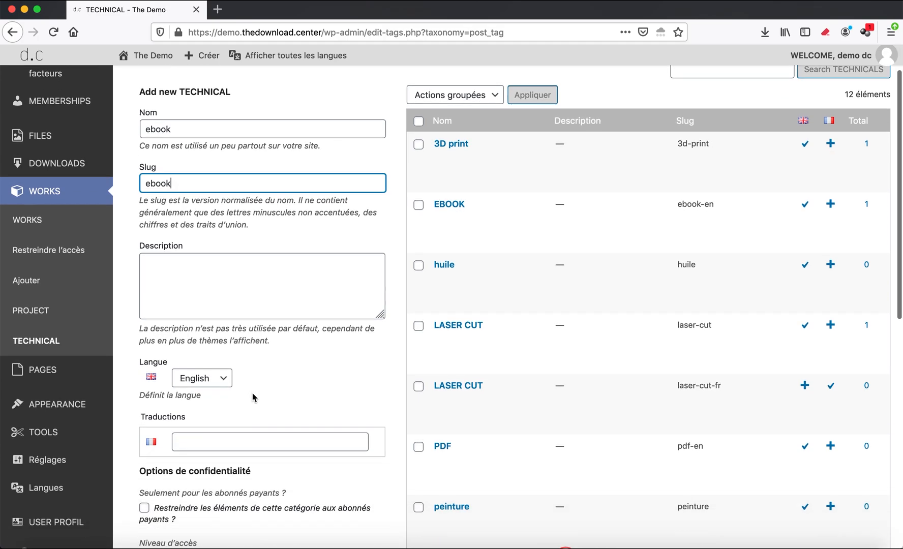
left_click(220, 330)
left_click(215, 337)
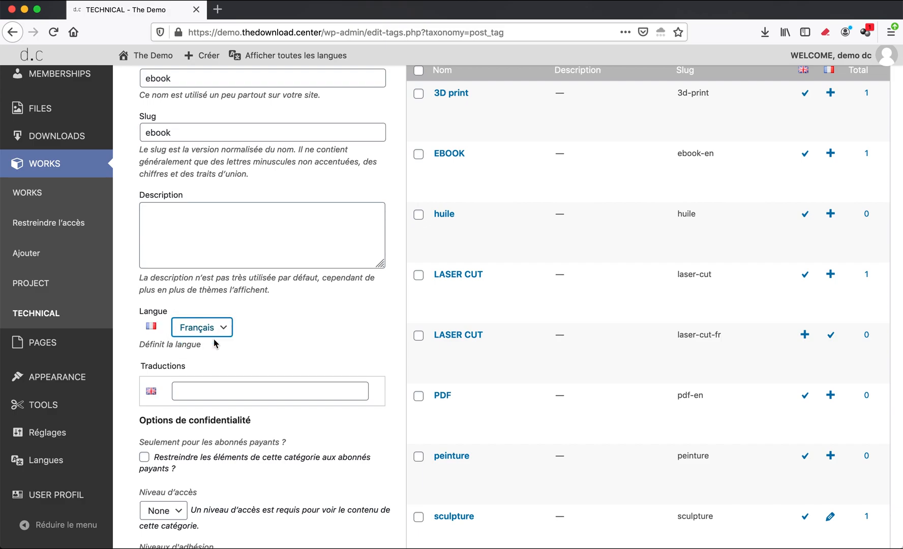
left_click(209, 389)
type("EBOOK")
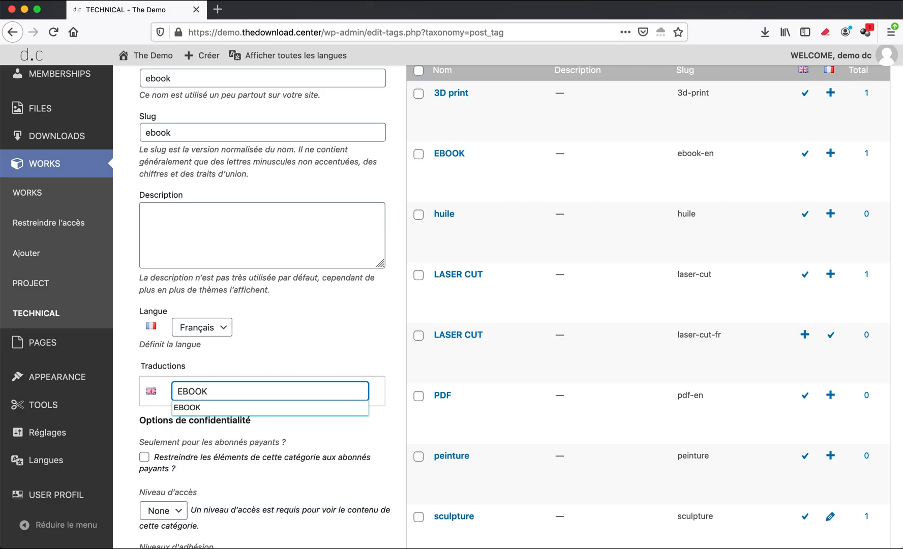
left_click(197, 409)
scroll(240, 440, "down", 5)
left_click(208, 402)
scroll(299, 282, "up", 8)
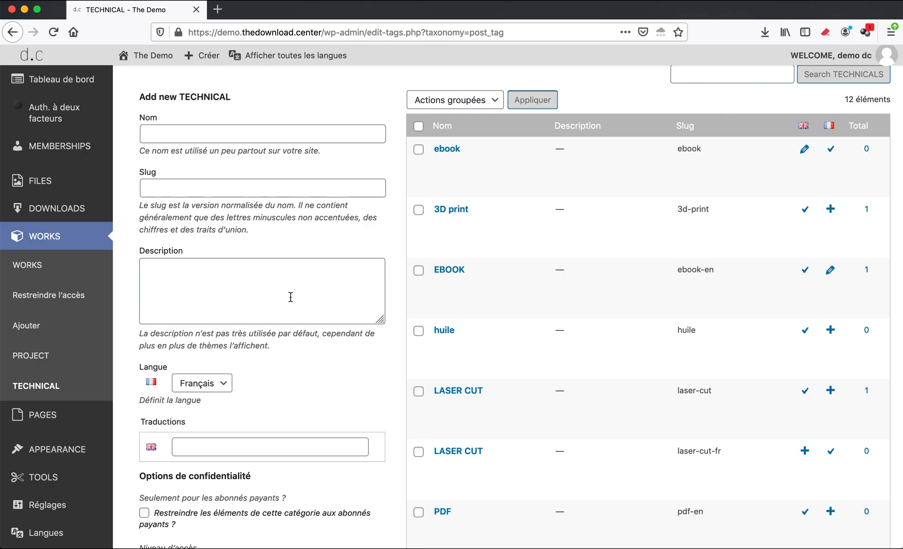
- Check the PROJECT category list, and visit the site's English home page to examine its project buttons and listed works
left_click(49, 360)
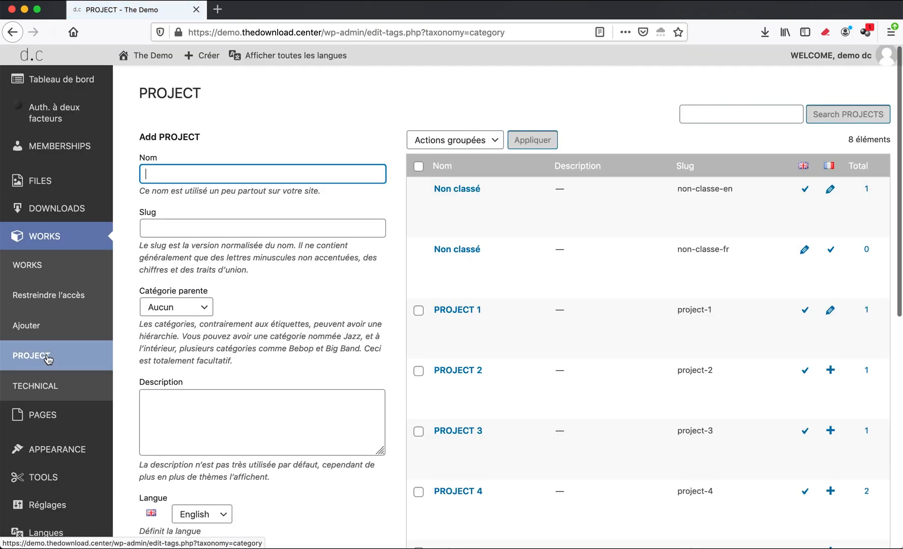
left_click(154, 61)
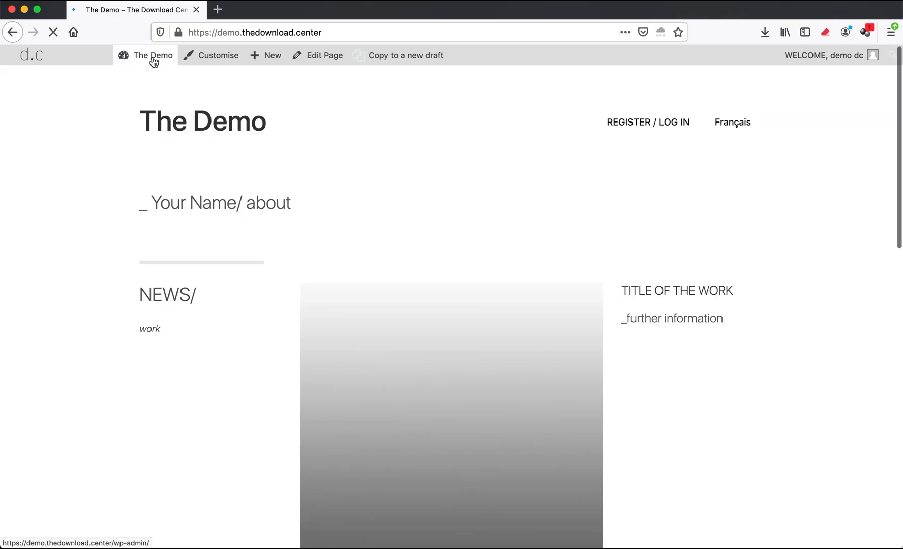
scroll(174, 260, "down", 20)
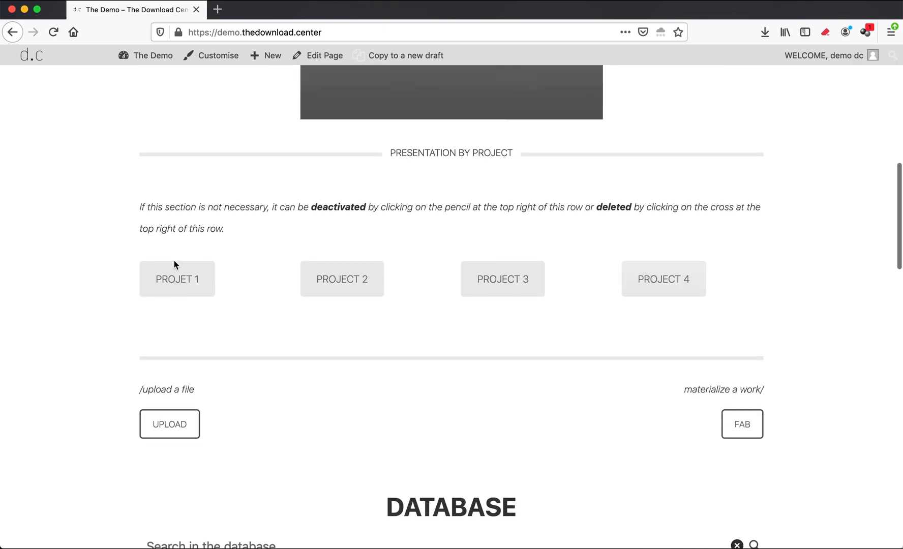
scroll(175, 264, "up", 10)
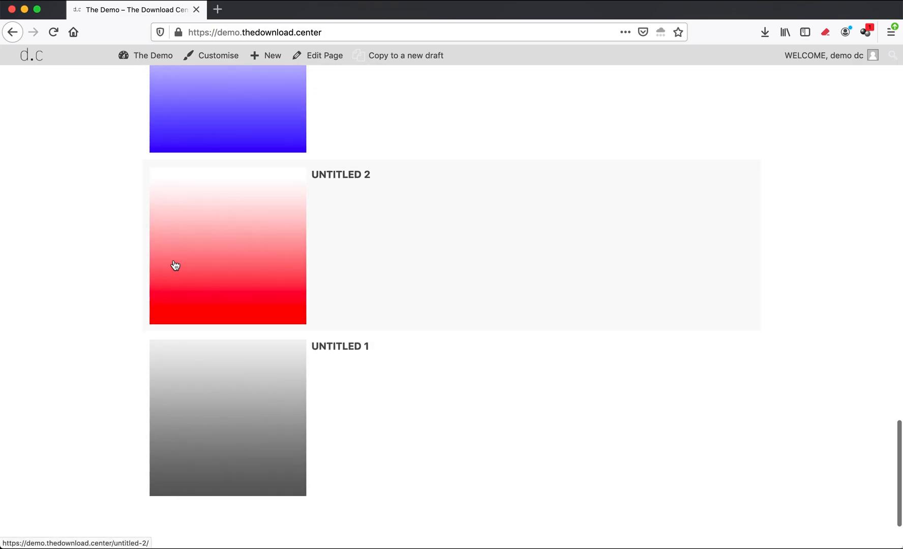
- Switch the site's home page to French and examine its navigation links, PROJET and TECHNIQUE filters, and listed works
scroll(173, 262, "up", 15)
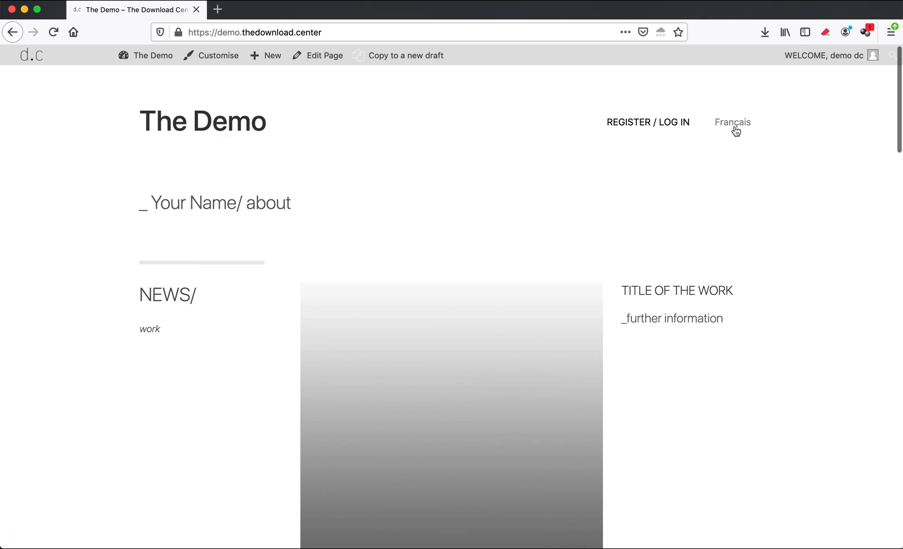
left_click(733, 124)
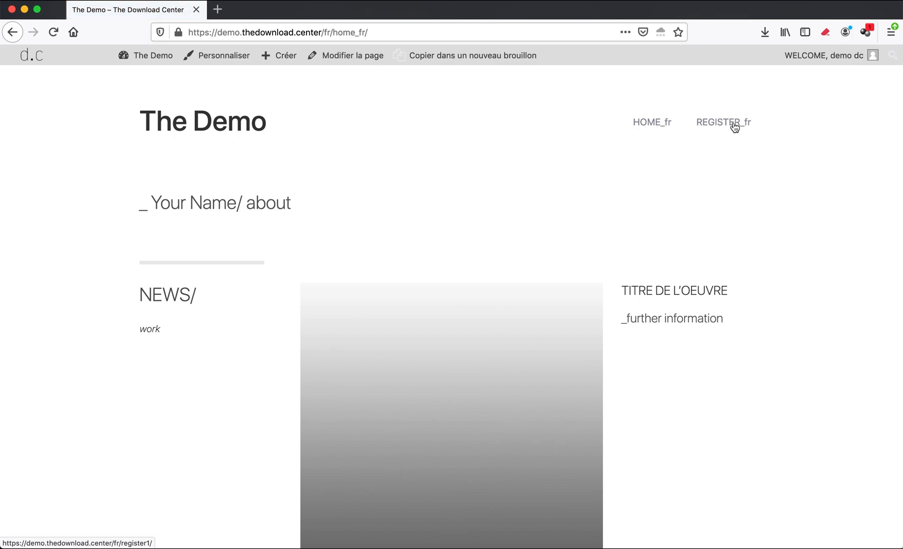
scroll(648, 258, "down", 20)
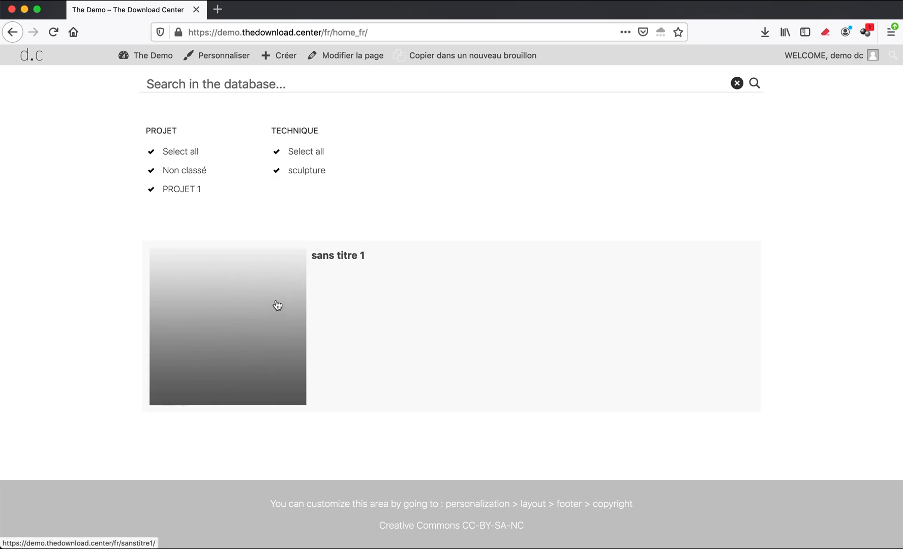
scroll(279, 300, "up", 15)
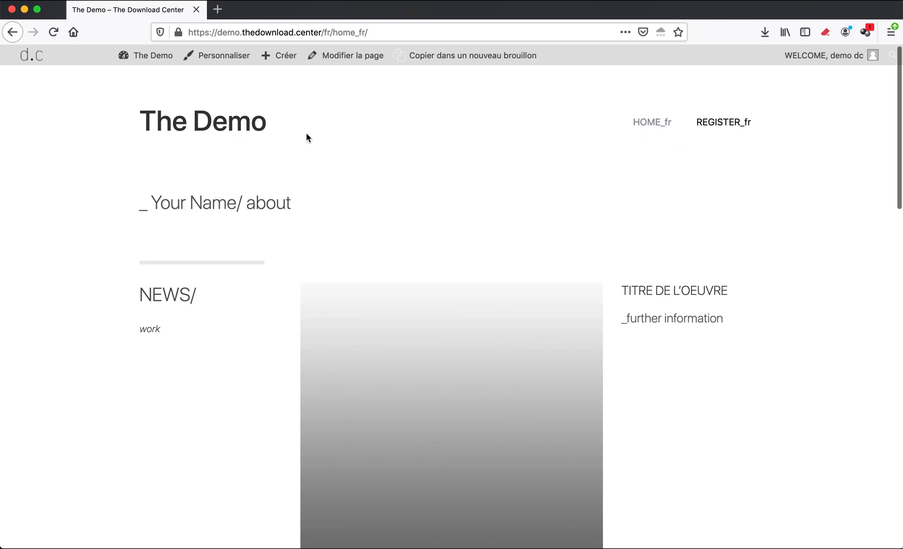
- Return to the dashboard and open the Menus management page to review the English main menu's items and display locations
left_click(152, 55)
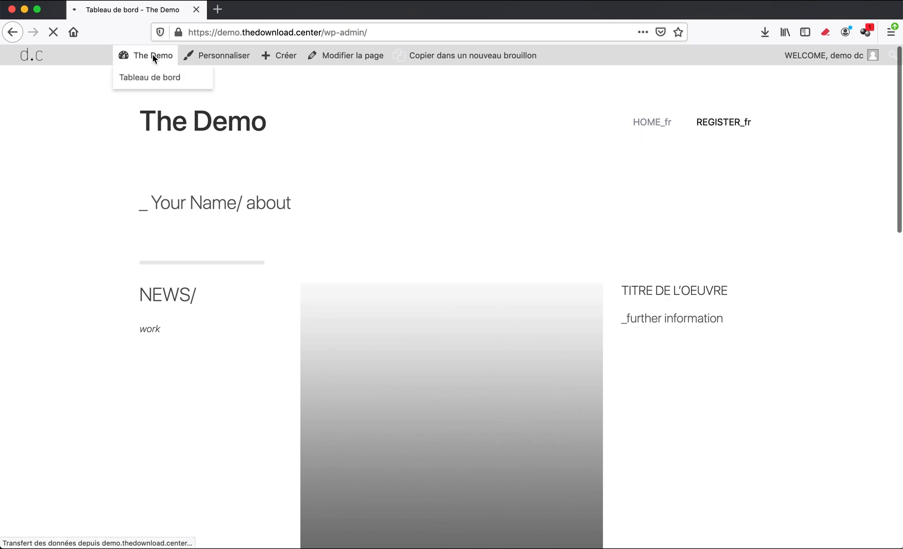
mouse_move(64, 336)
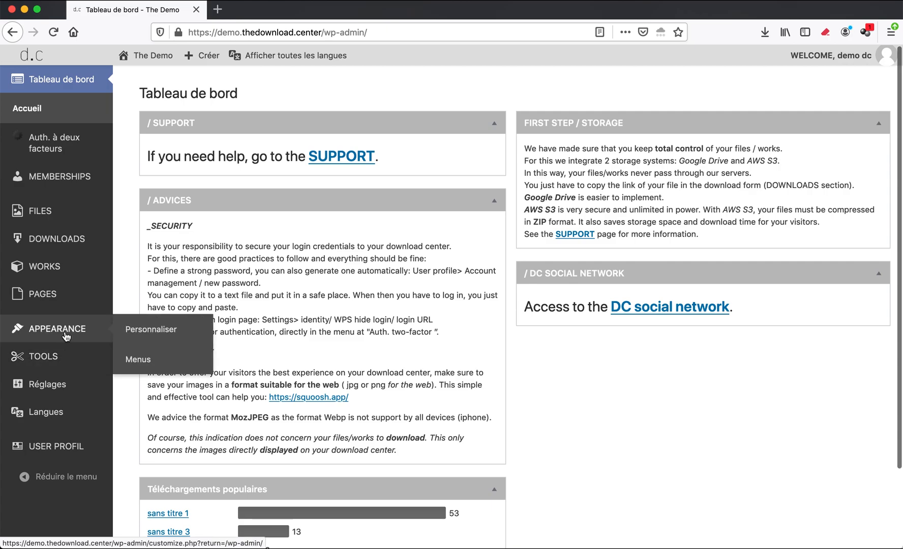
left_click(137, 361)
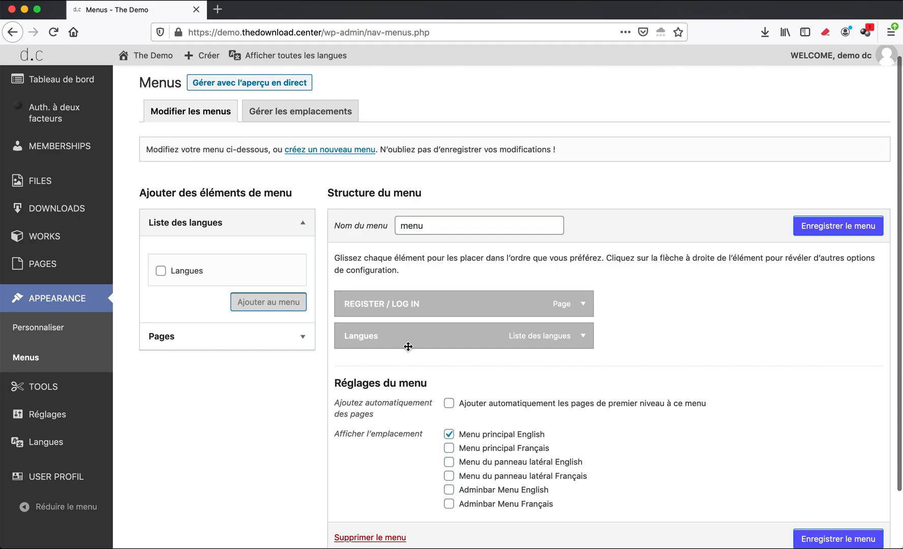
scroll(407, 347, "down", 2)
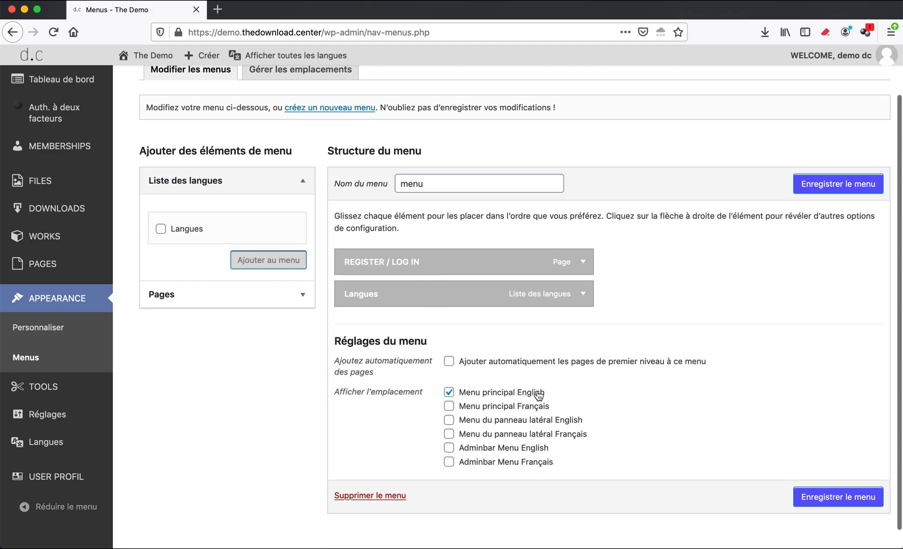
scroll(338, 326, "up", 2)
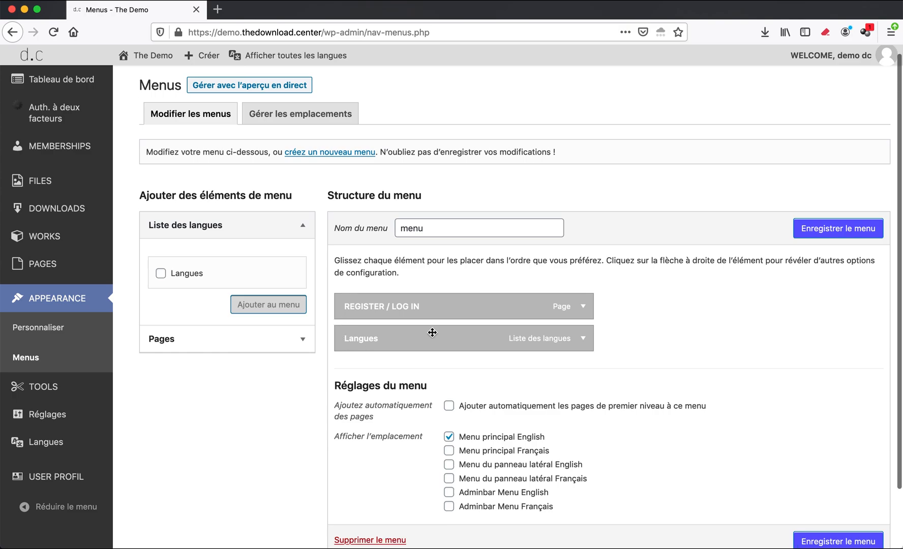
- Remove the Langues language list from the English main menu, add it again and save the menu
left_click(580, 341)
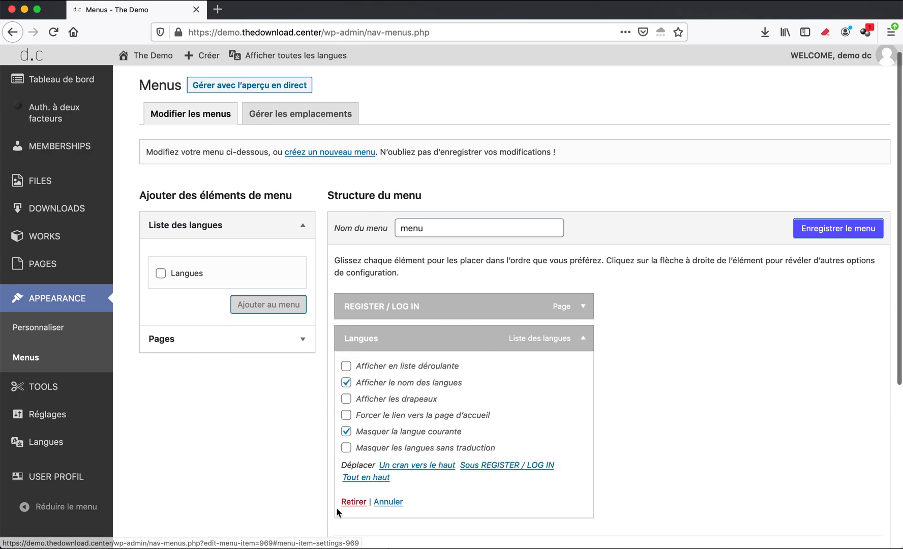
left_click(350, 498)
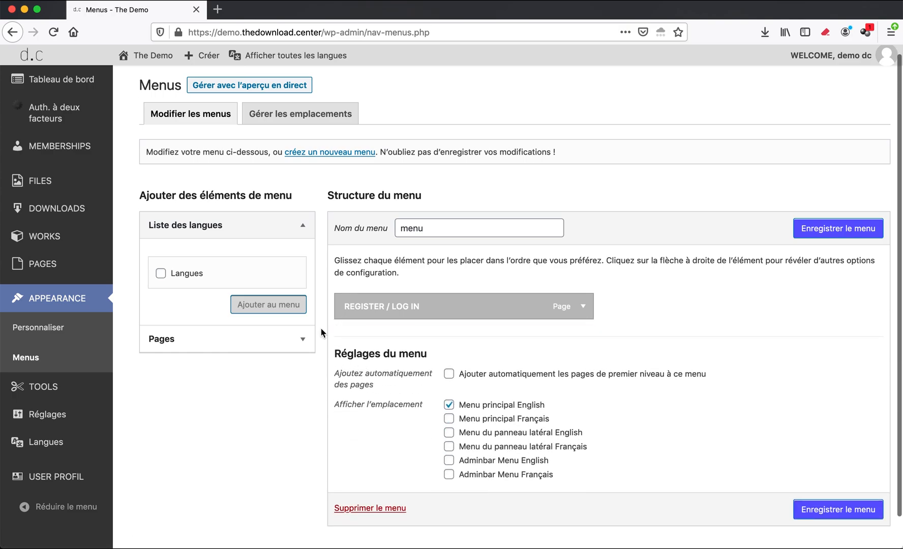
left_click(161, 273)
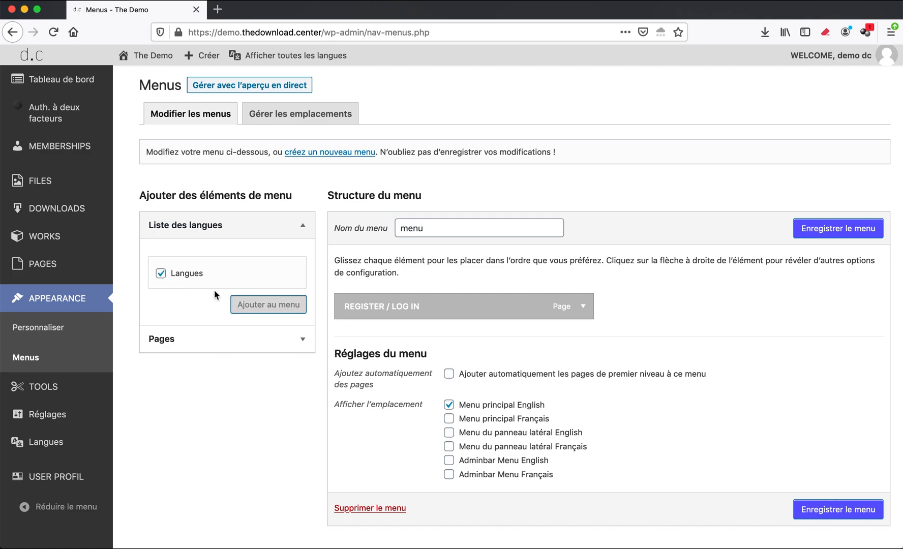
left_click(257, 307)
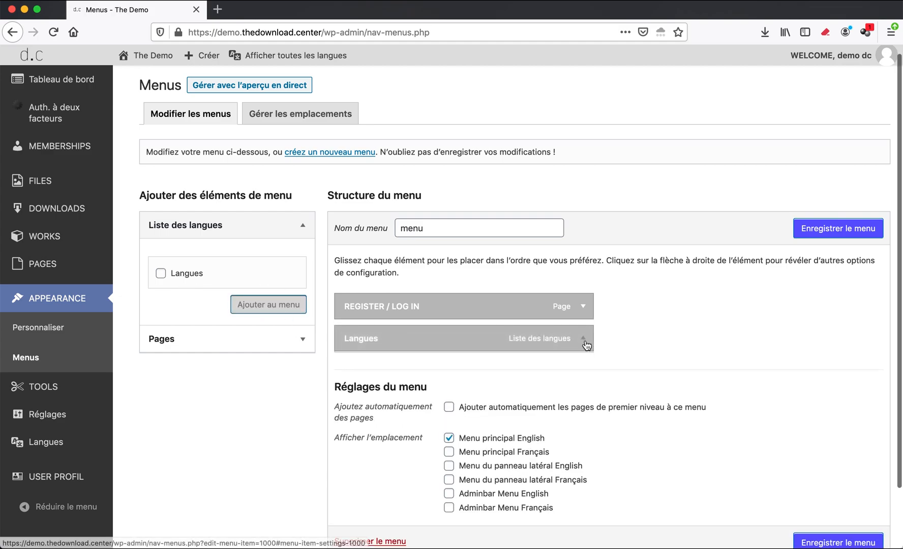
left_click(585, 339)
scroll(503, 384, "down", 2)
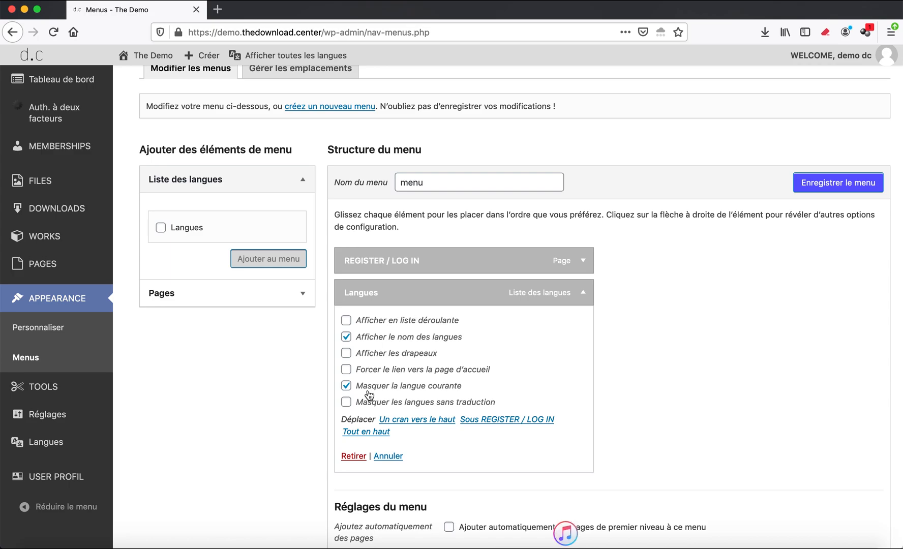
left_click(584, 292)
left_click(812, 187)
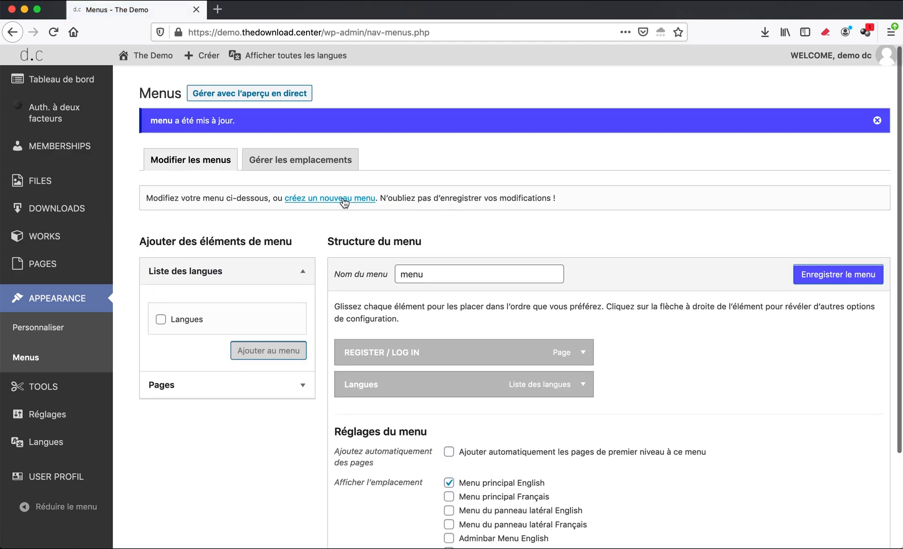
- Create a new navigation menu named menu_fr
left_click(344, 199)
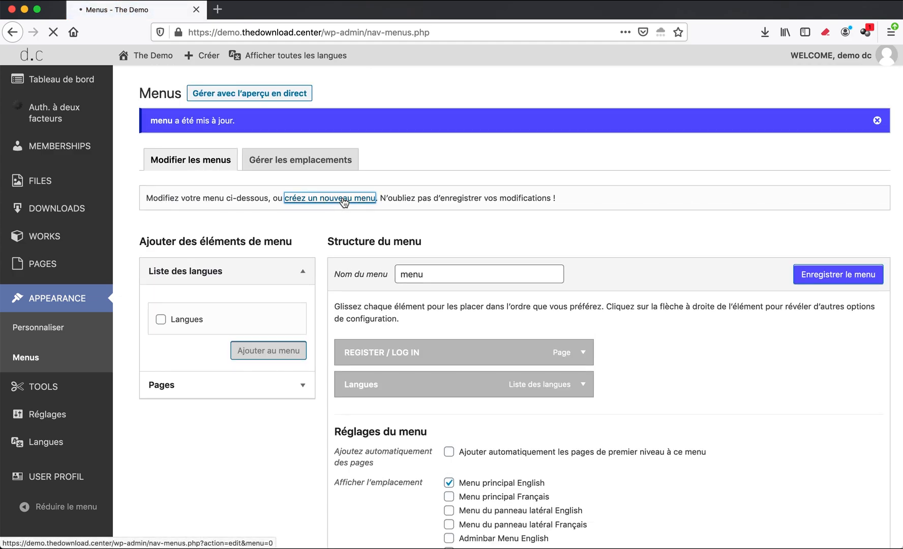
left_click(408, 233)
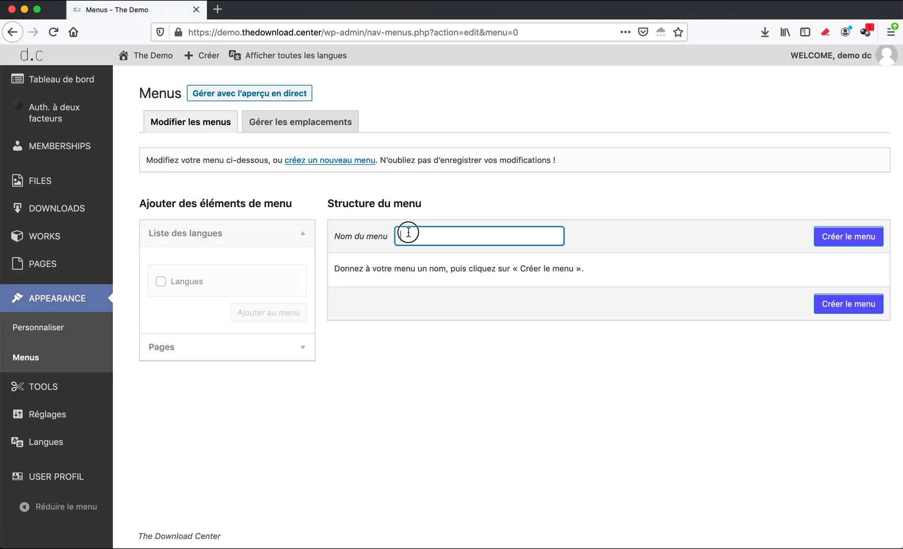
type("menu")
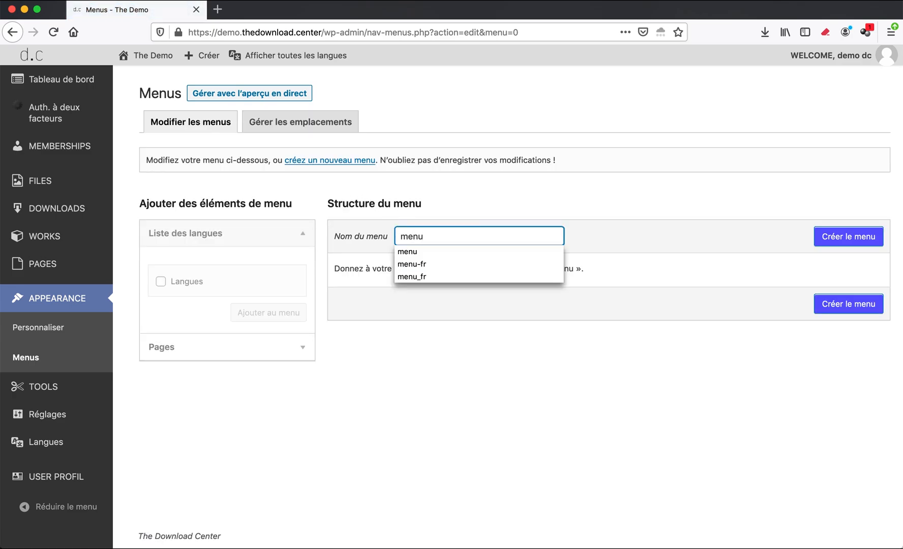
type("_fr")
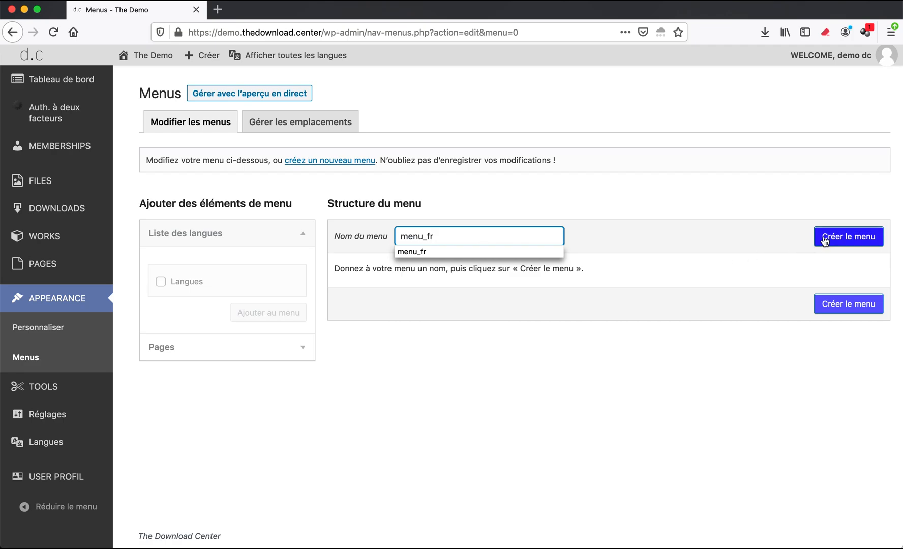
left_click(820, 241)
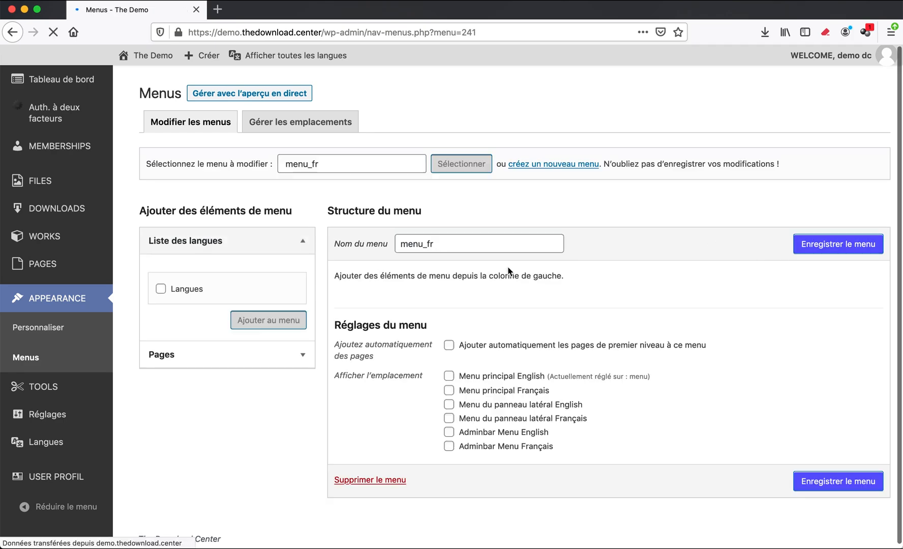
- Add the REGISTER_fr page to menu_fr and set its navigation title to INSCRIPTION / CONNEXION
left_click(273, 358)
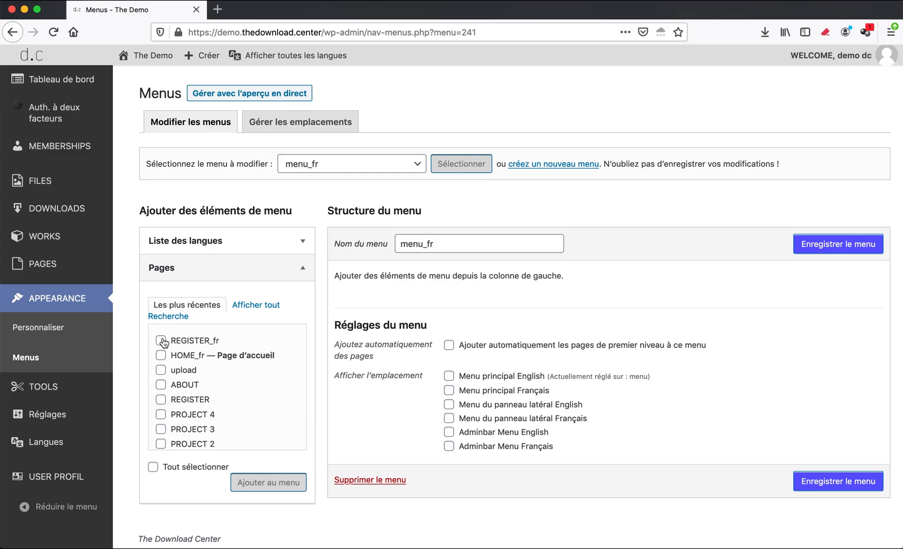
left_click(161, 341)
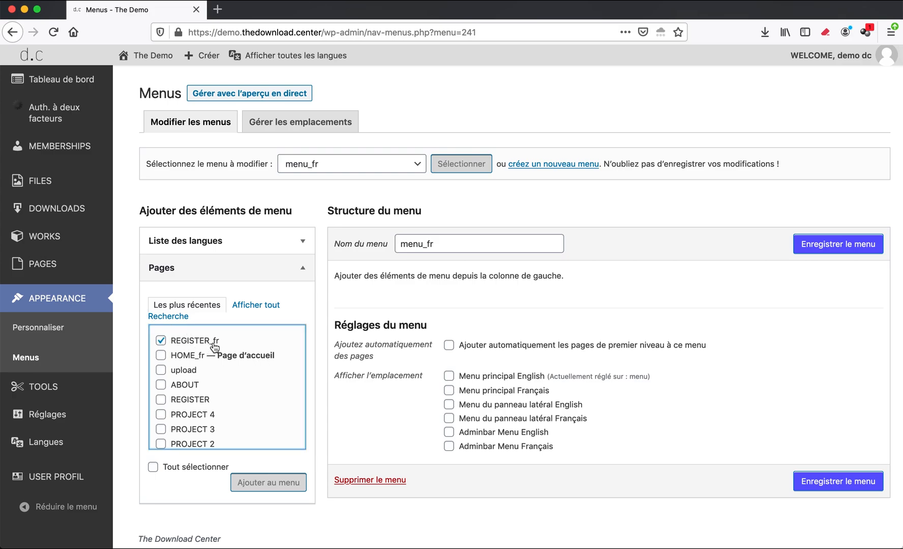
left_click(262, 482)
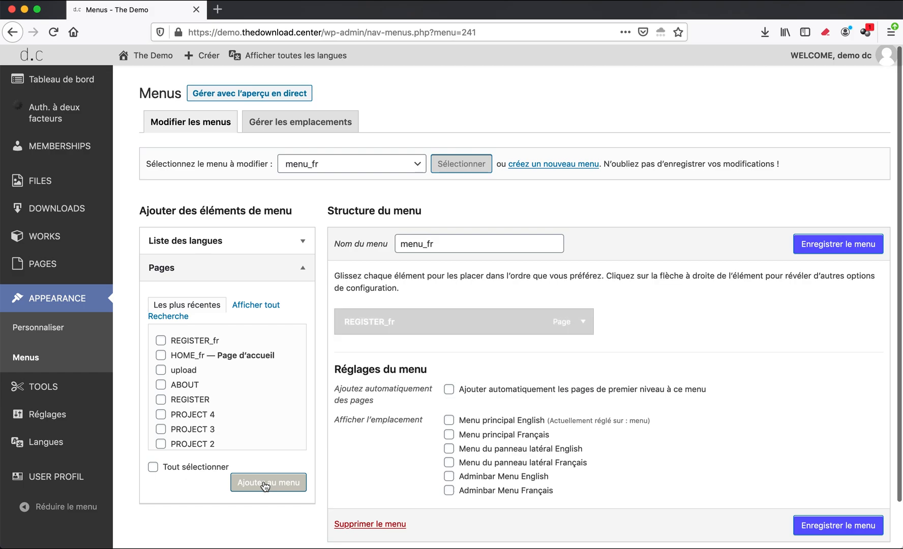
left_click(582, 329)
left_click_drag(447, 365, 377, 355)
type("INSCRIPTION /")
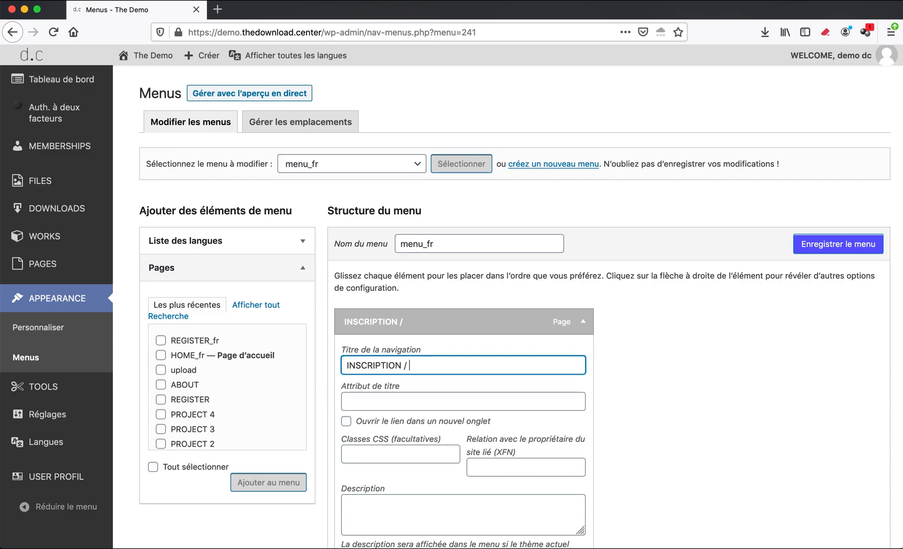
type("CONNEXION")
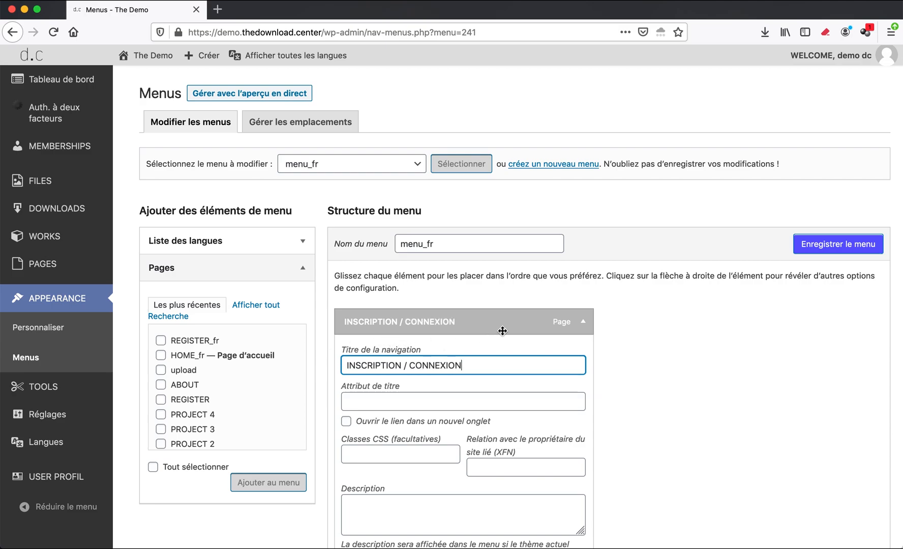
left_click(582, 321)
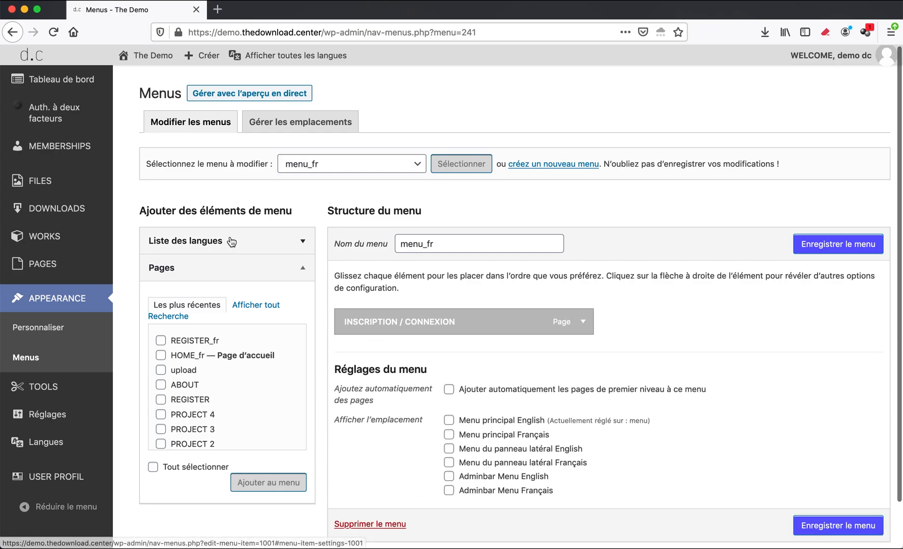
- Add the Langues language list to menu_fr and review its display options
left_click(198, 239)
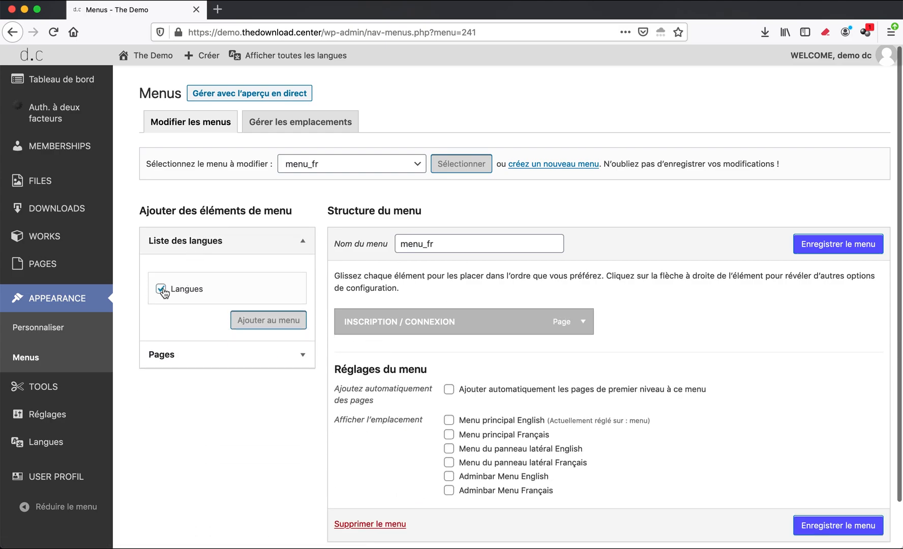
left_click(252, 323)
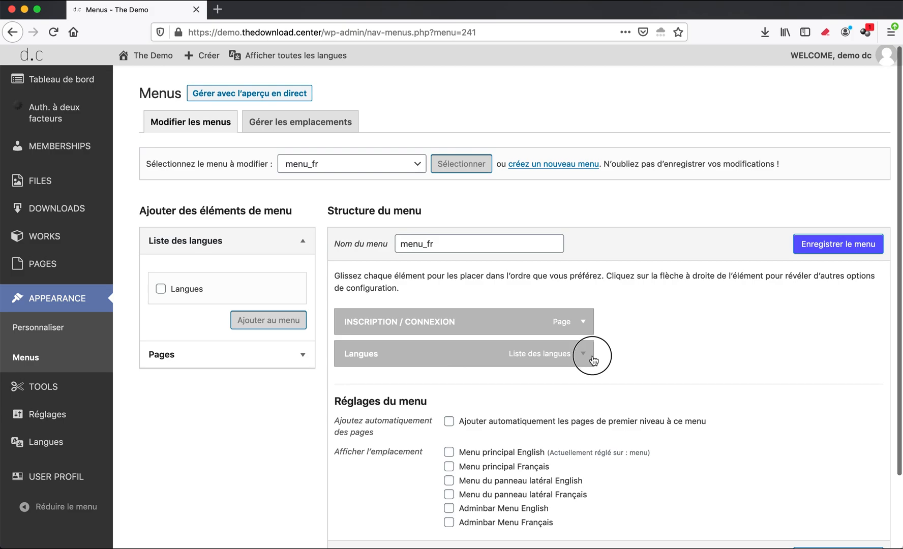
left_click(583, 354)
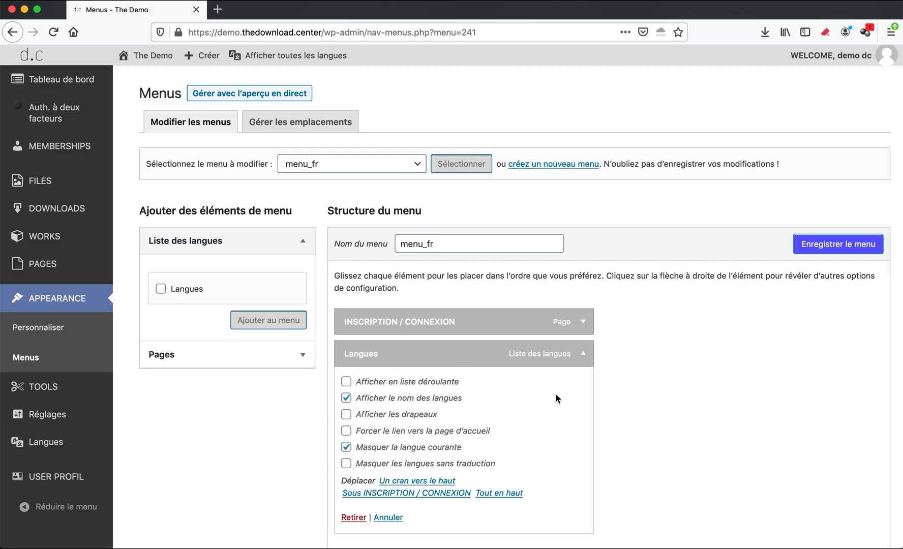
scroll(592, 412, "down", 2)
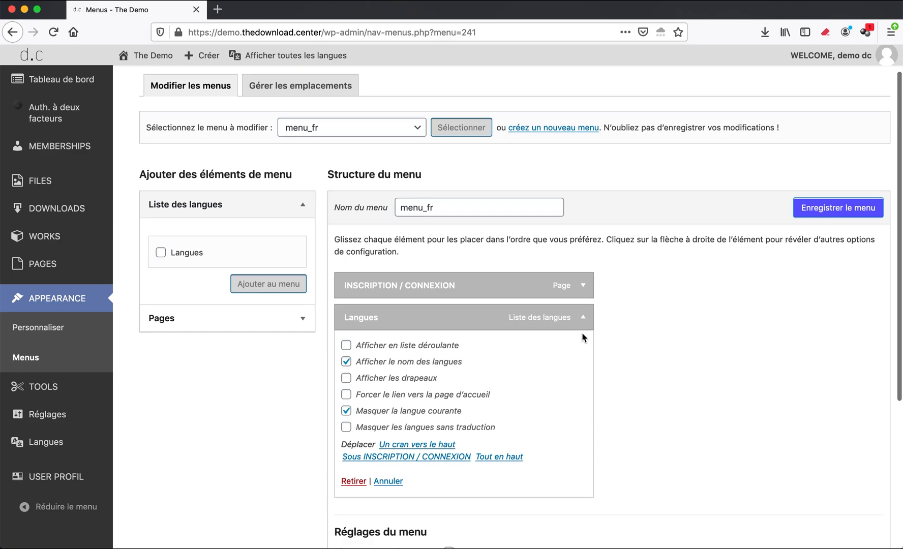
left_click(584, 319)
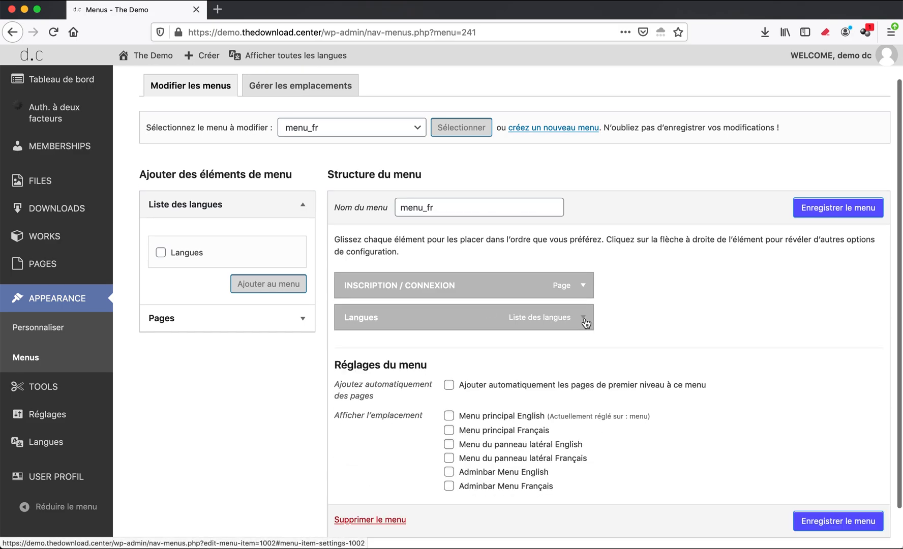
- Assign menu_fr to the Menu principal Français location and save the menu
scroll(586, 320, "down", 1)
left_click(449, 411)
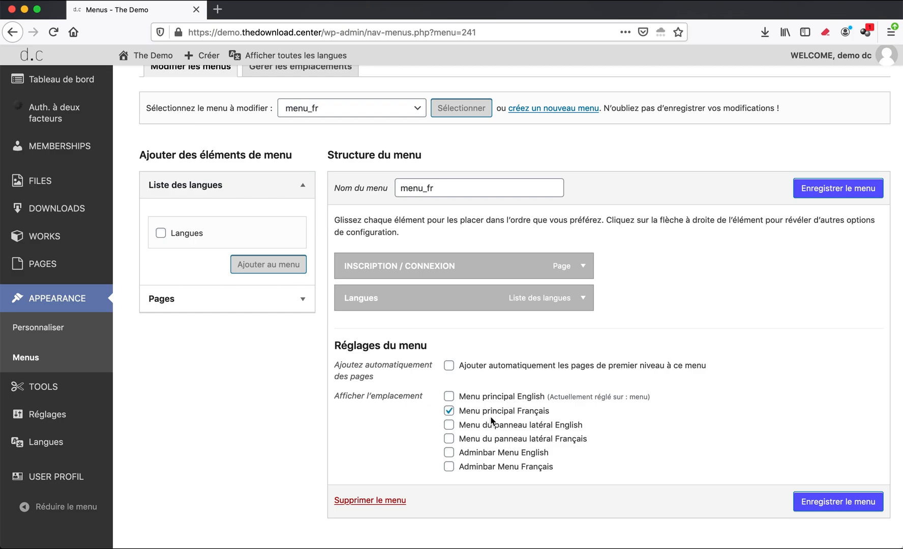
left_click(829, 504)
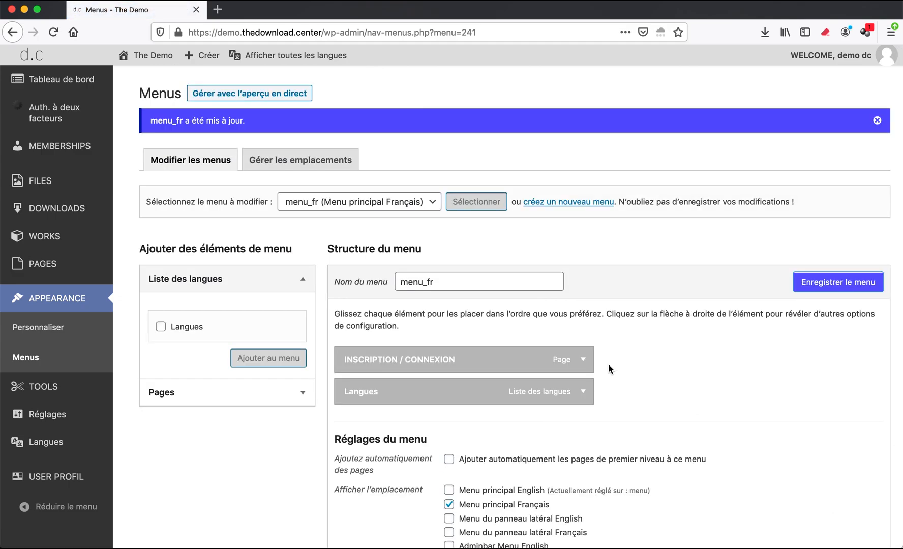
- Visit the site's home page and switch it to French to check the new navigation menu
left_click(141, 61)
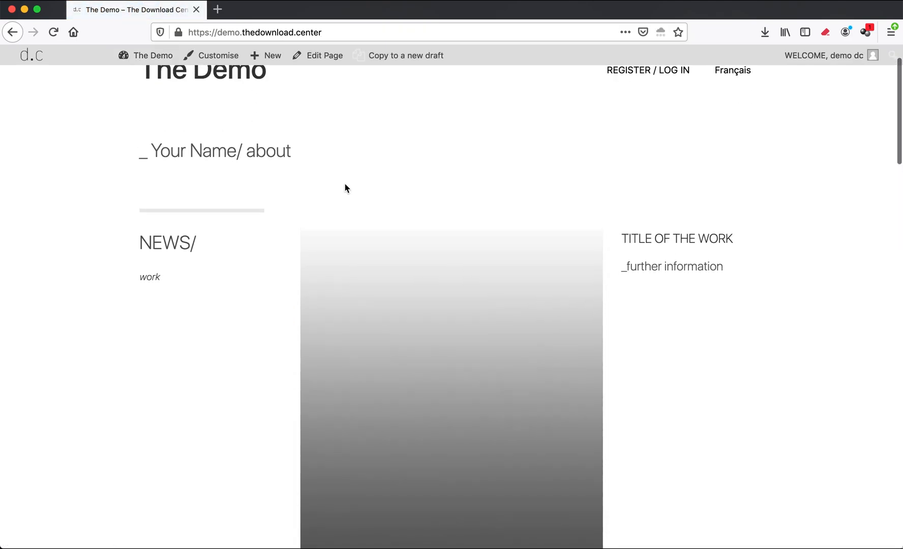
left_click(742, 118)
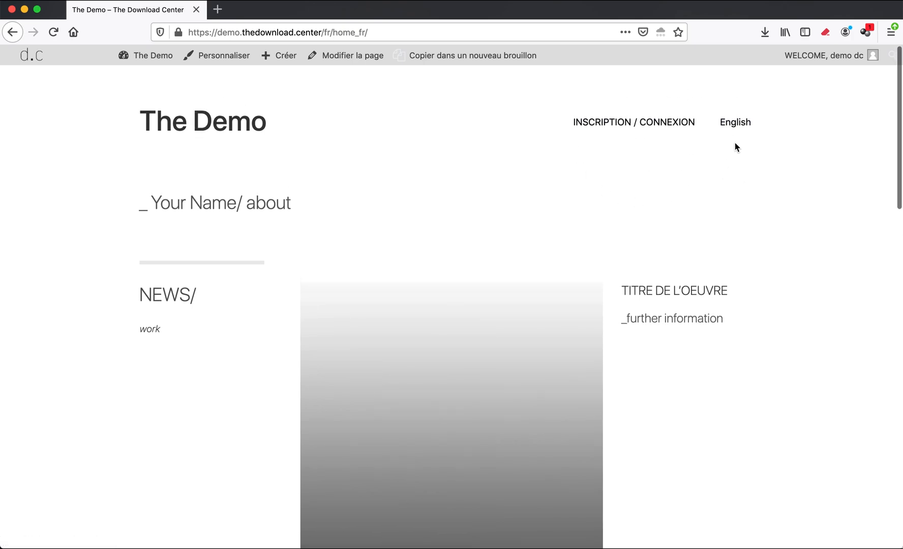
- Switch the home page to English and look through its project section and database of works
left_click(731, 124)
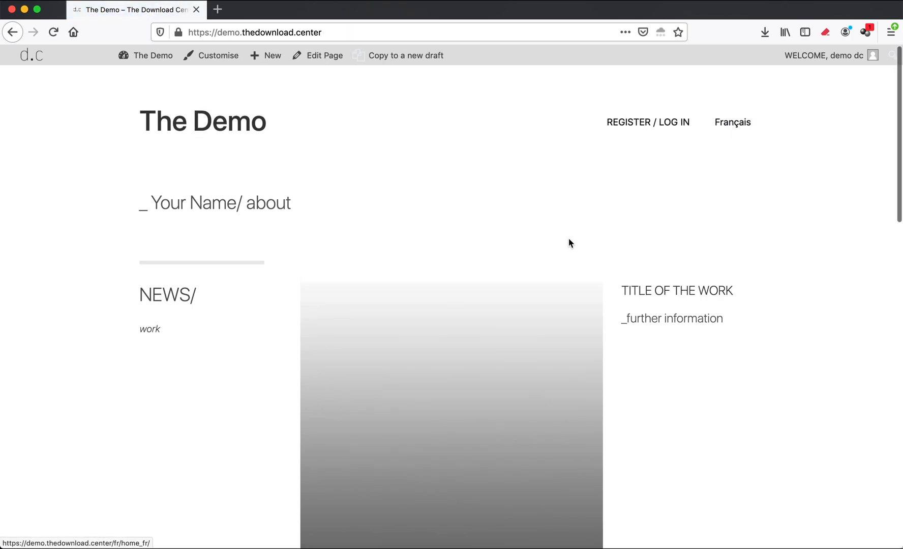
scroll(568, 239, "down", 15)
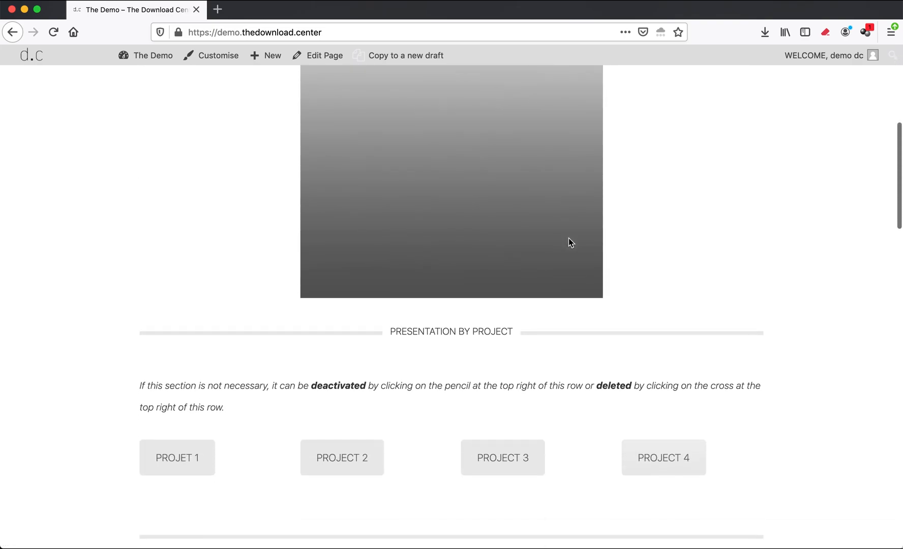
scroll(568, 238, "down", 7)
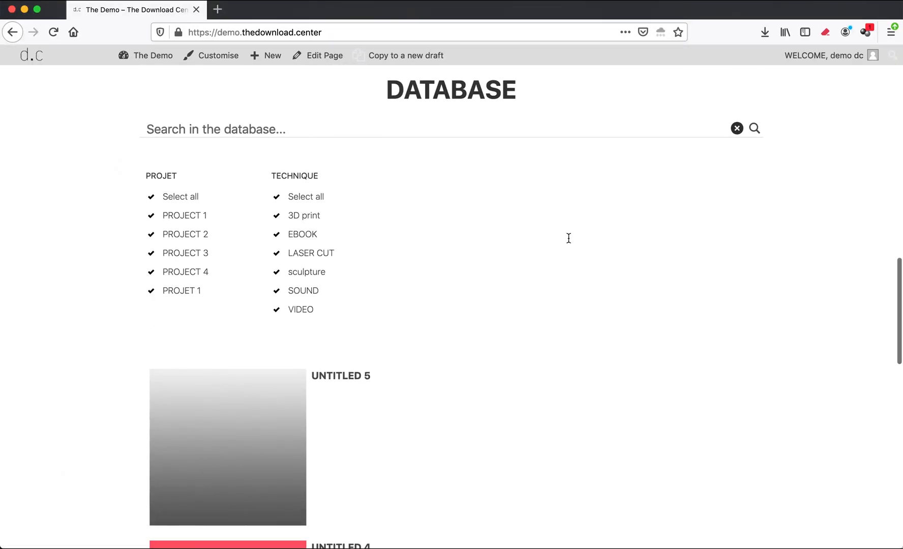
scroll(566, 242, "down", 5)
scroll(567, 242, "up", 20)
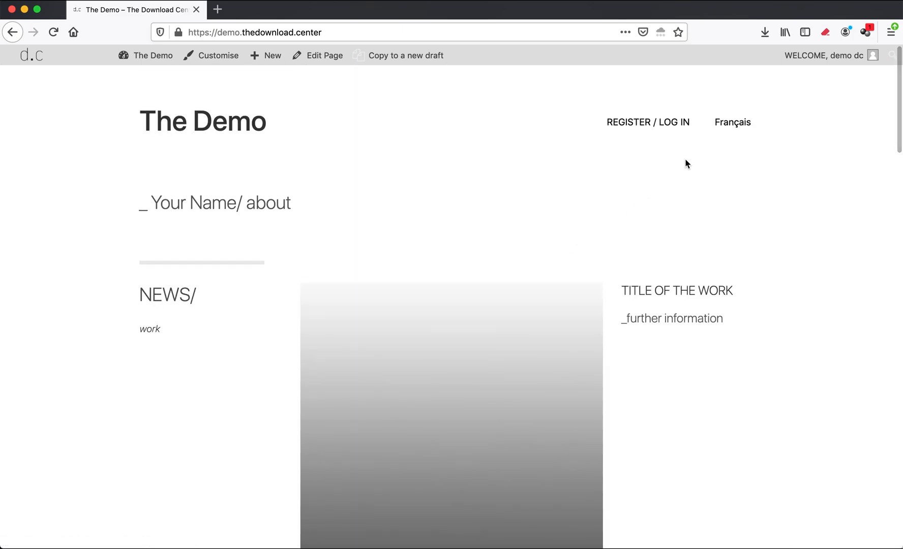
- Switch the home page back to French, open the INSCRIPTION / CONNEXION page and examine its login and subscription sections
left_click(720, 130)
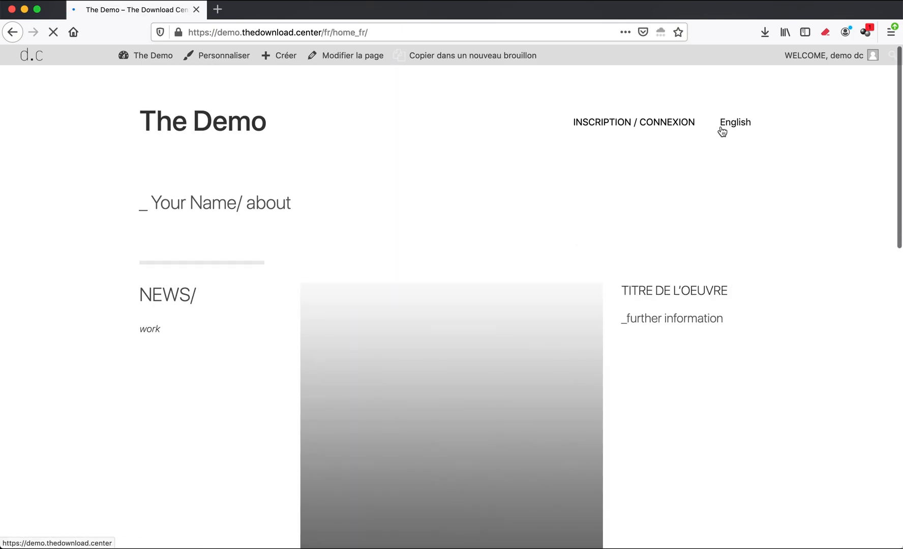
left_click(659, 123)
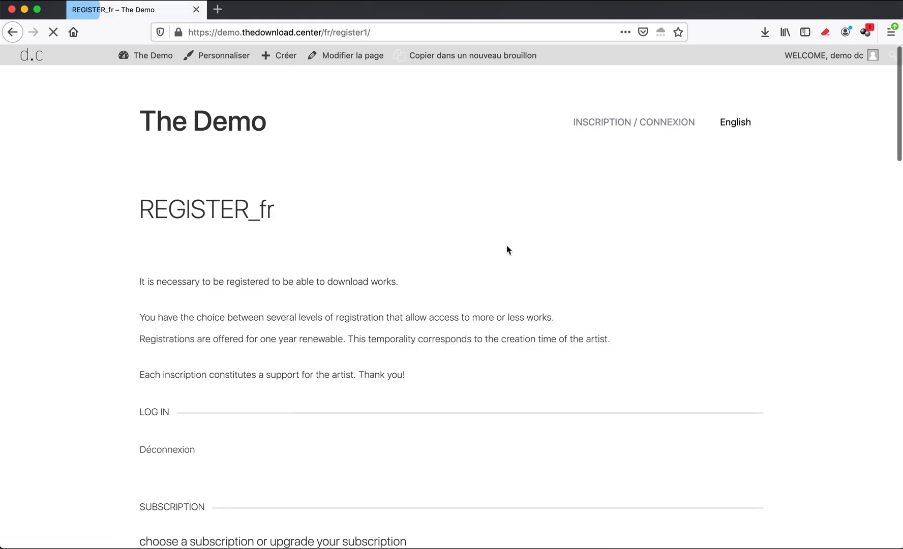
scroll(506, 245, "down", 5)
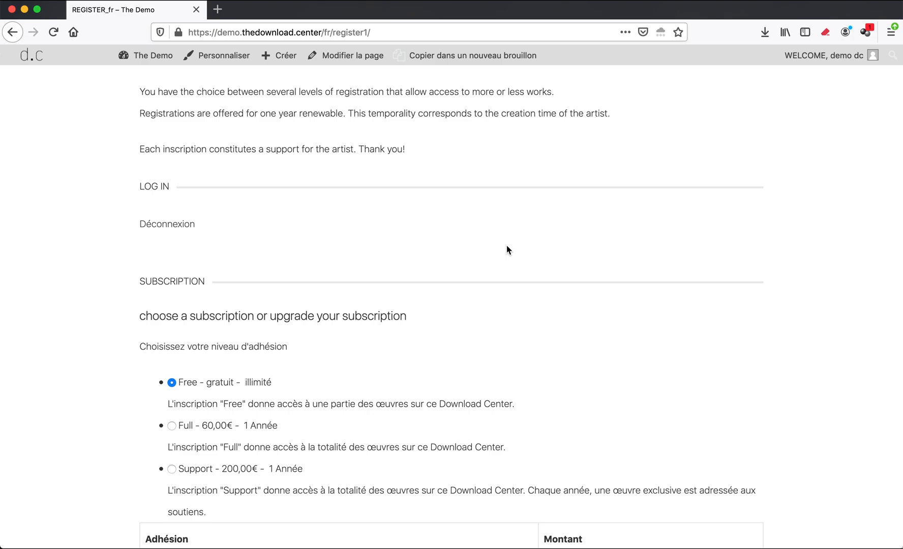
scroll(506, 248, "down", 3)
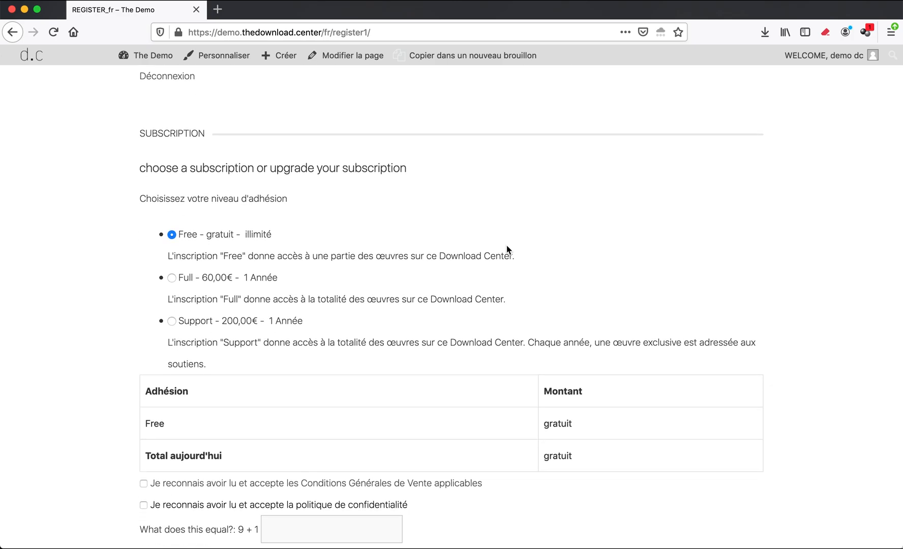
scroll(506, 245, "up", 8)
scroll(506, 246, "down", 4)
scroll(507, 245, "down", 2)
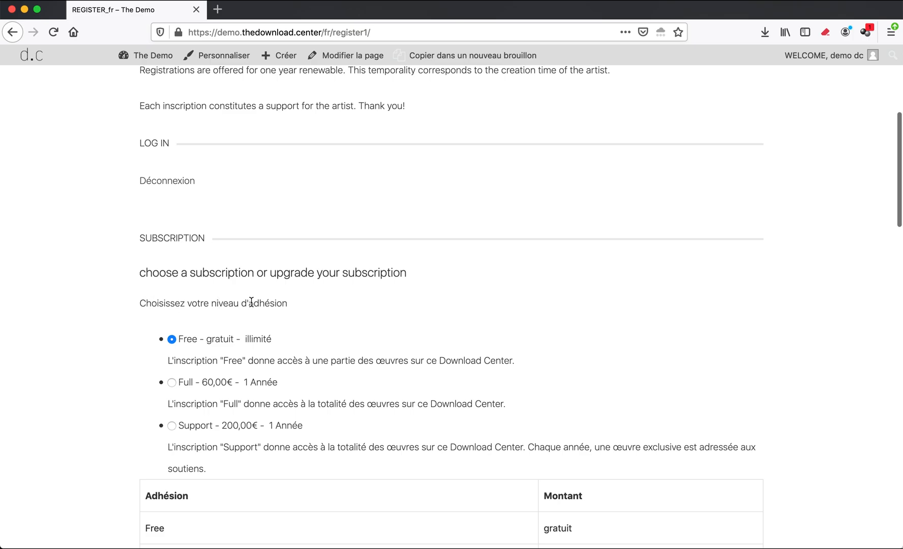
scroll(288, 305, "down", 4)
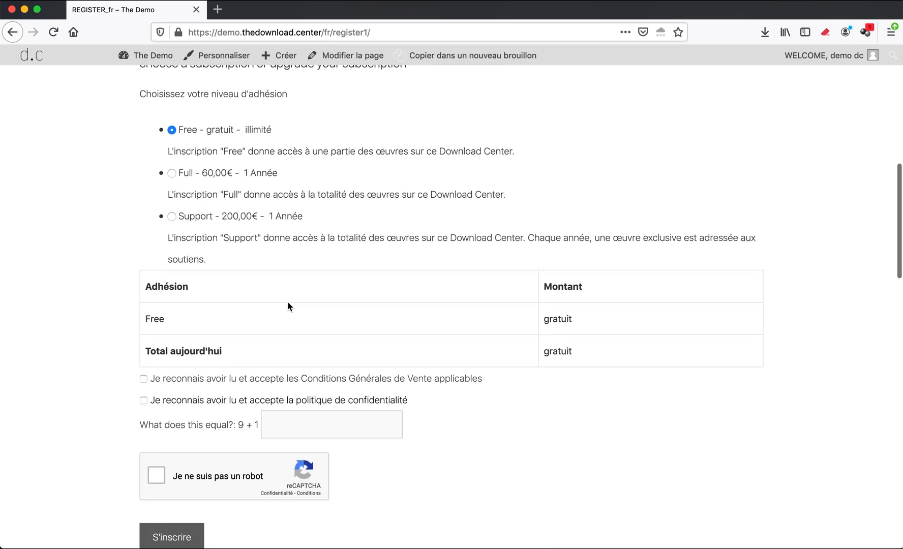
scroll(287, 305, "up", 9)
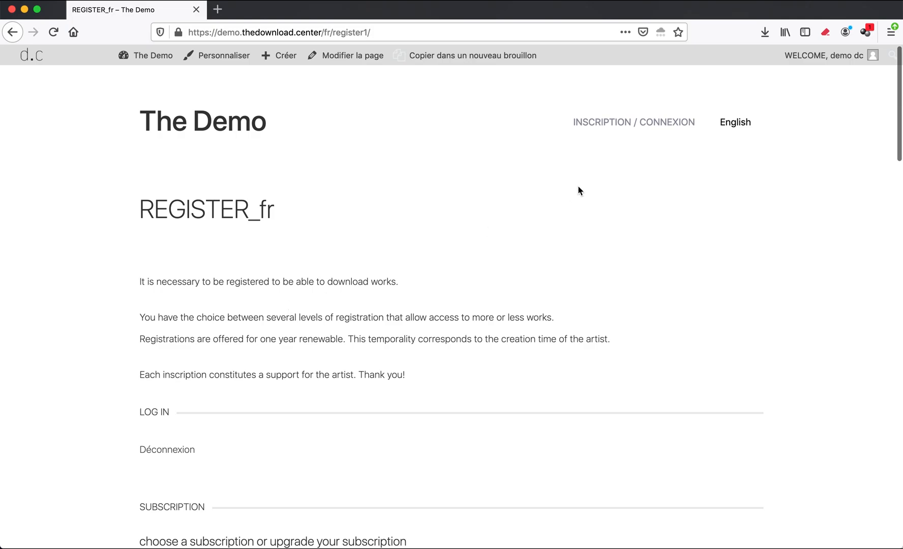
- Switch the registration page to English and examine the wording of its membership level options
left_click(742, 122)
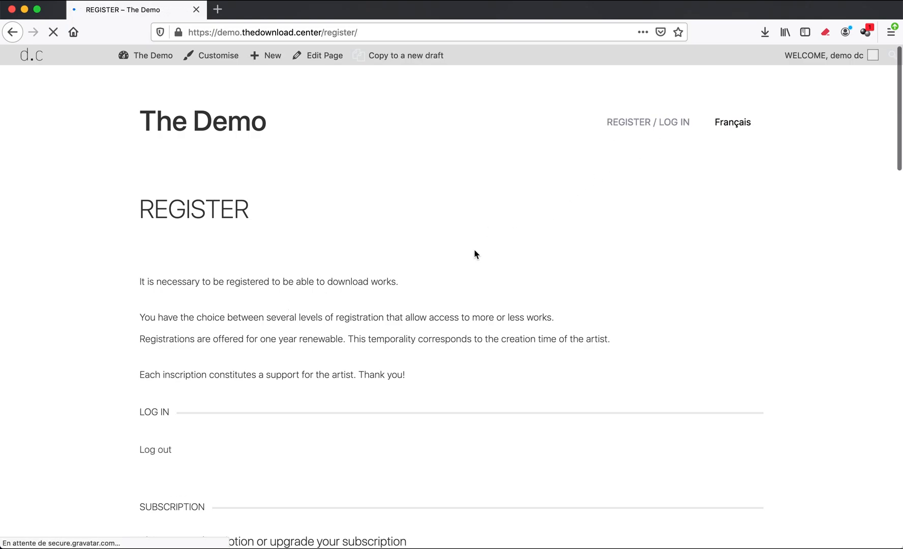
scroll(474, 252, "down", 4)
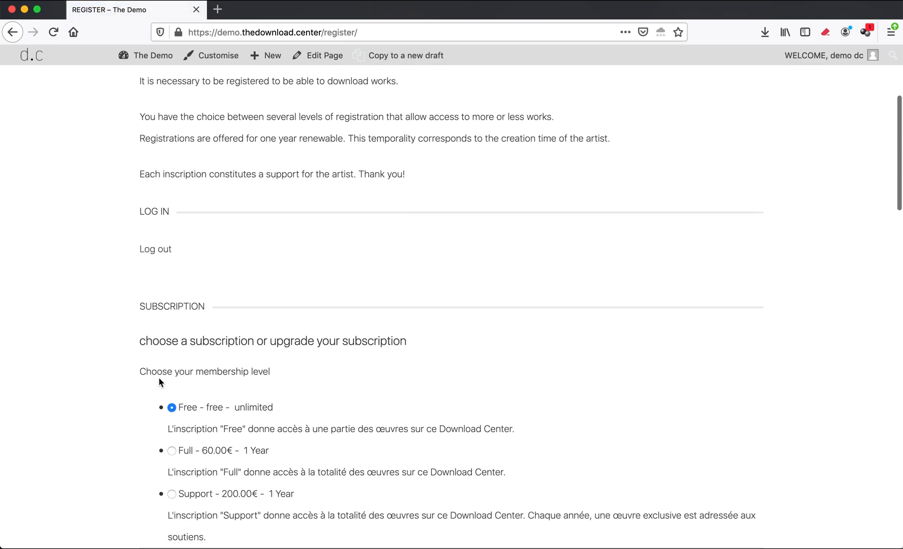
scroll(283, 375, "down", 1)
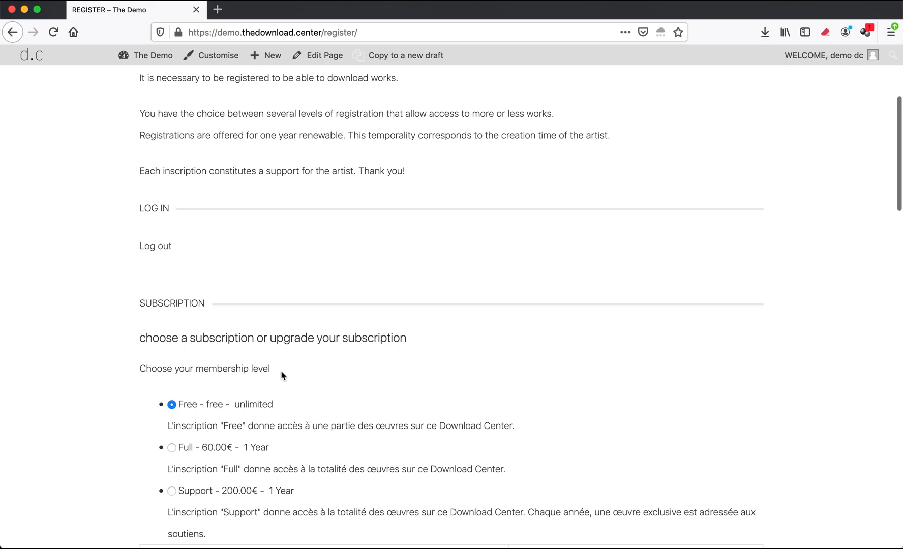
scroll(282, 375, "up", 5)
- Return to the English home page and examine the project buttons and the DATABASE heading
left_click(218, 115)
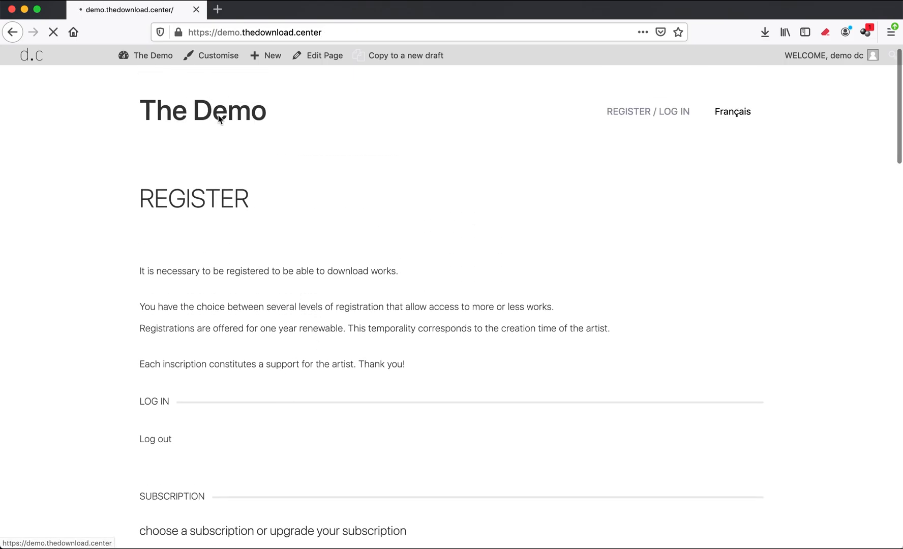
scroll(199, 331, "down", 10)
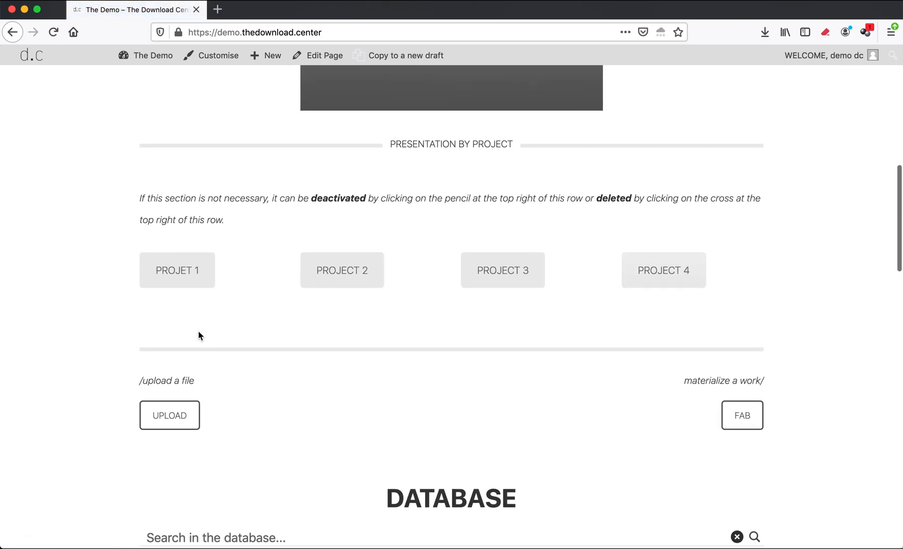
scroll(198, 332, "down", 3)
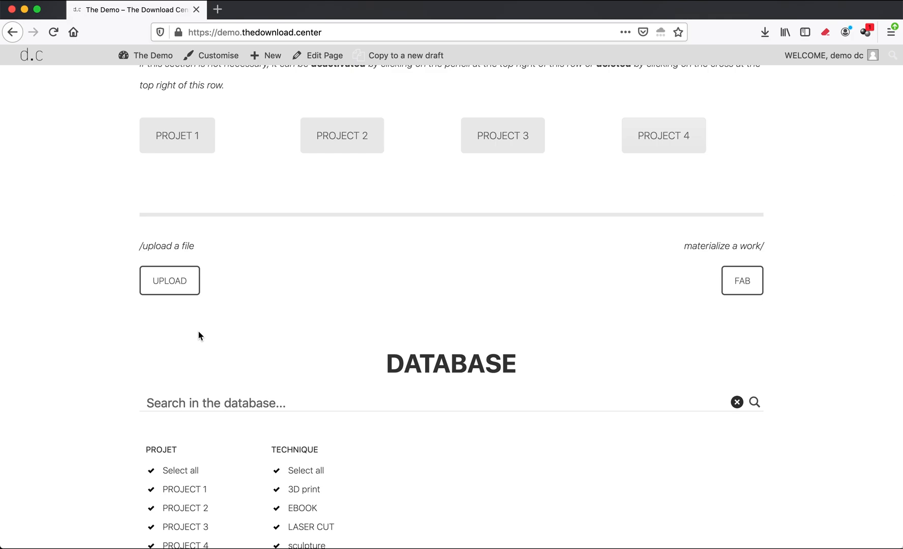
left_click_drag(503, 363, 377, 361)
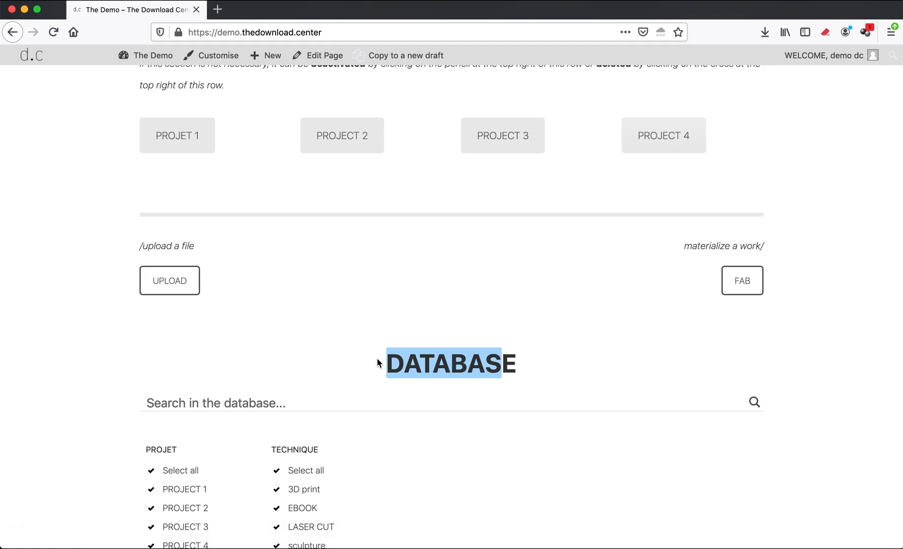
- Switch the home page to French and examine the project buttons and the database's PROJET and TECHNIQUE filters
scroll(427, 355, "up", 10)
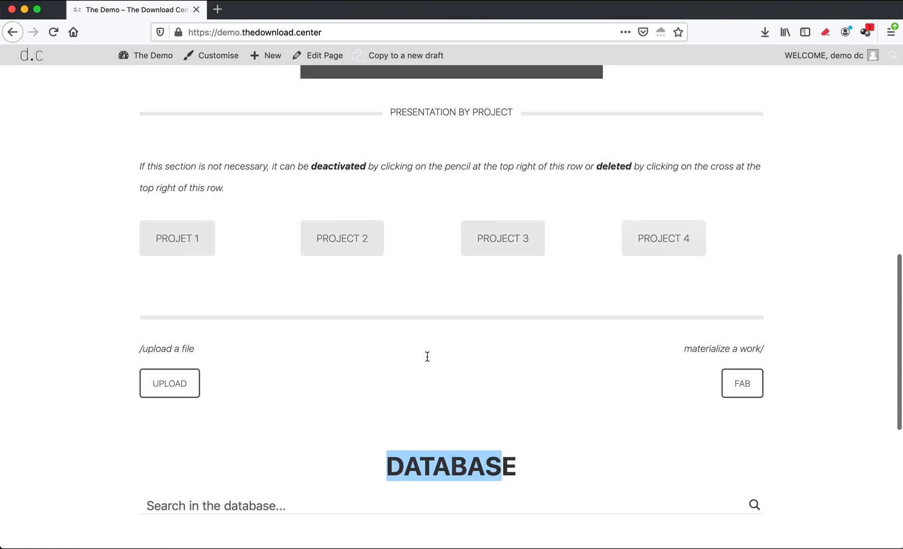
scroll(427, 355, "up", 3)
left_click(735, 121)
scroll(507, 242, "down", 10)
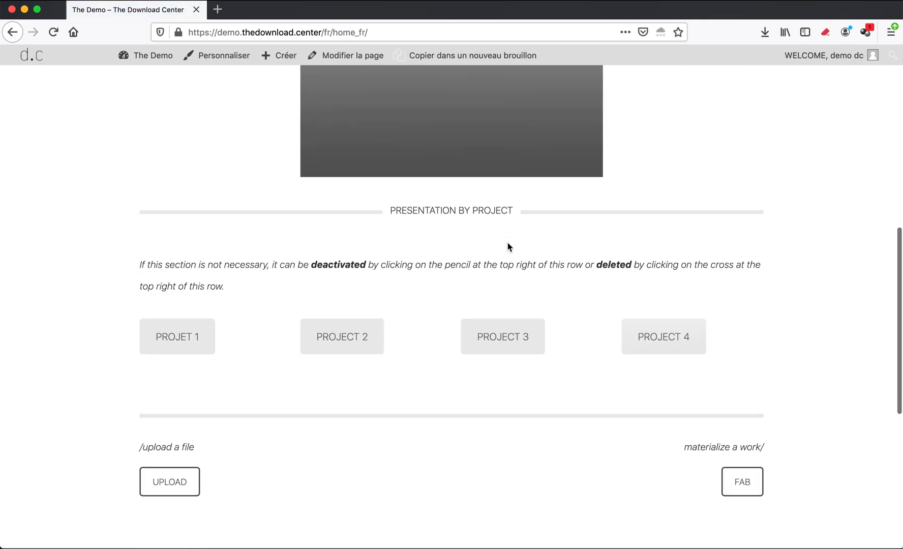
scroll(507, 246, "down", 4)
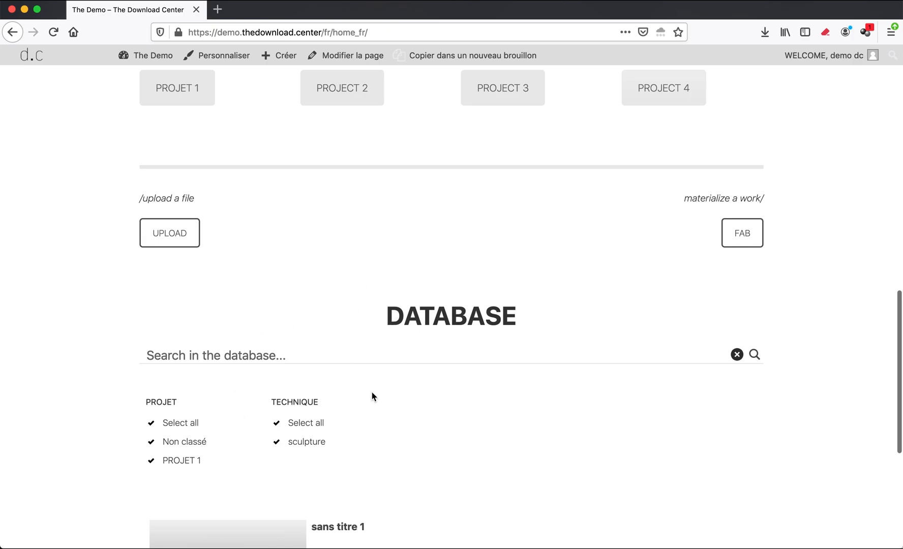
scroll(406, 369, "up", 1)
scroll(407, 368, "up", 10)
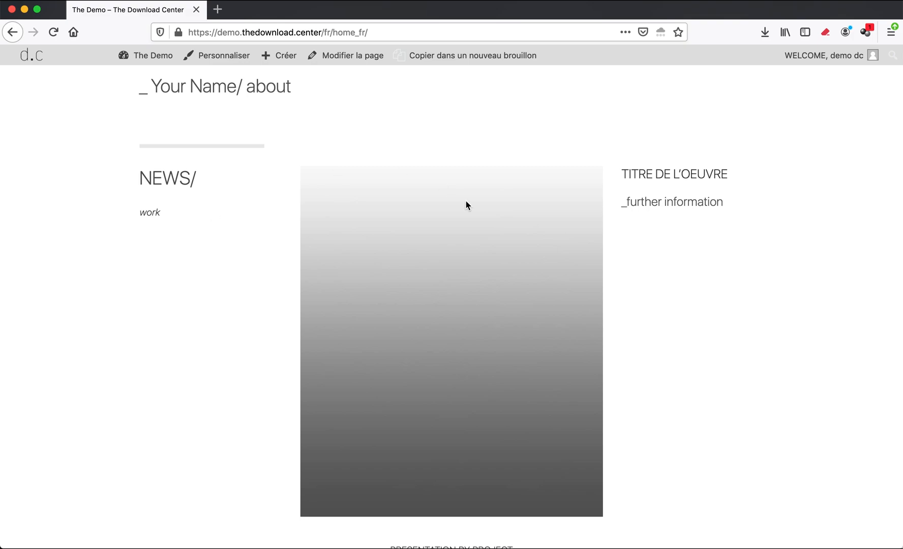
- Open the work "sans titre 1" from the French database and review its description and download details
scroll(466, 203, "down", 10)
scroll(465, 203, "down", 10)
left_click(286, 315)
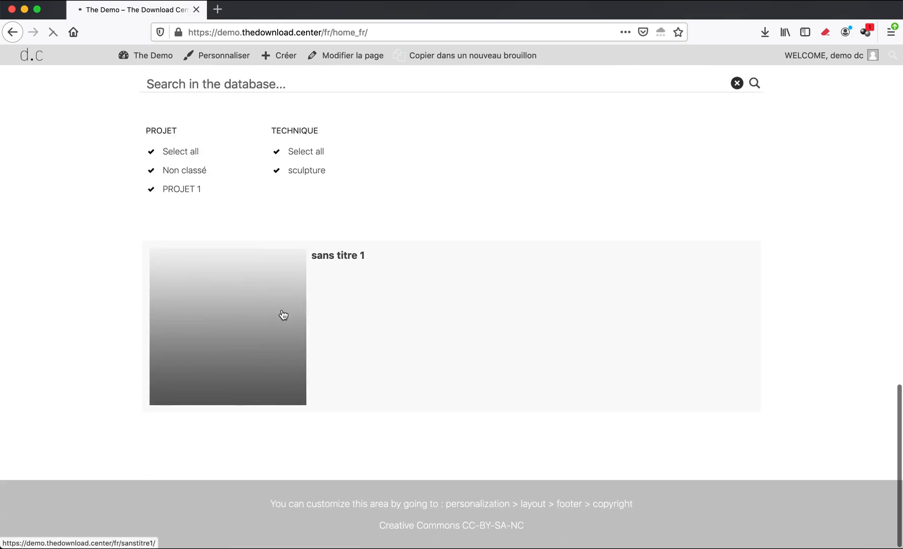
left_click_drag(313, 328, 287, 458)
scroll(259, 326, "down", 6)
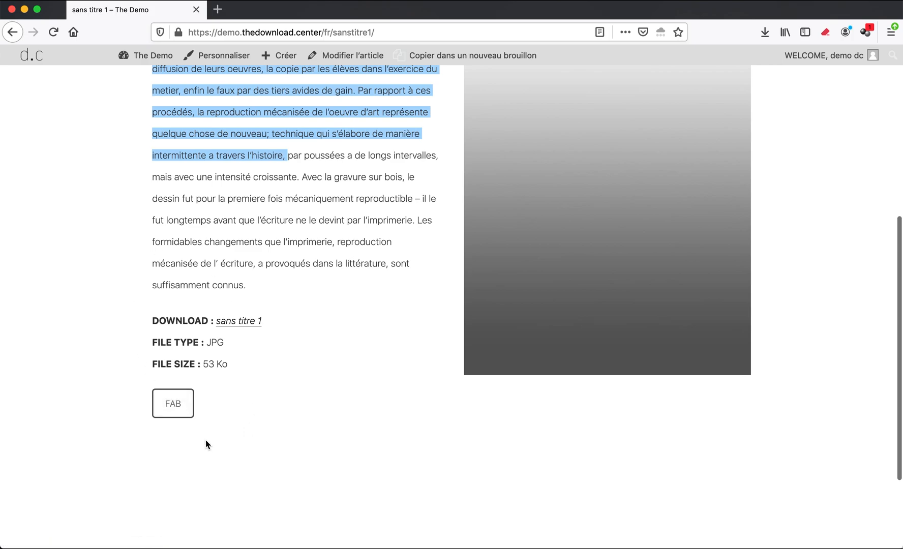
scroll(344, 202, "up", 3)
scroll(342, 203, "up", 3)
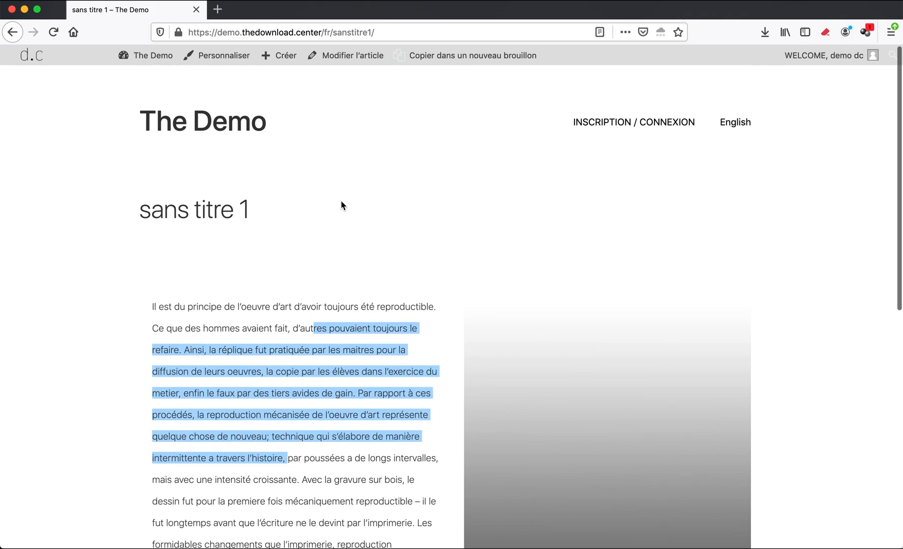
- Return to the French home page from the work and check its project, upload and database sections again
left_click(265, 133)
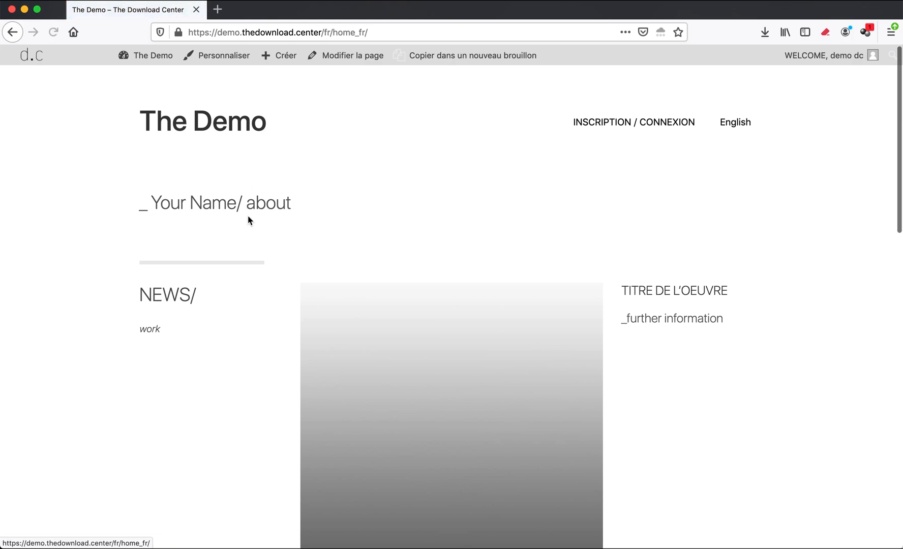
scroll(241, 272, "down", 10)
scroll(241, 272, "down", 2)
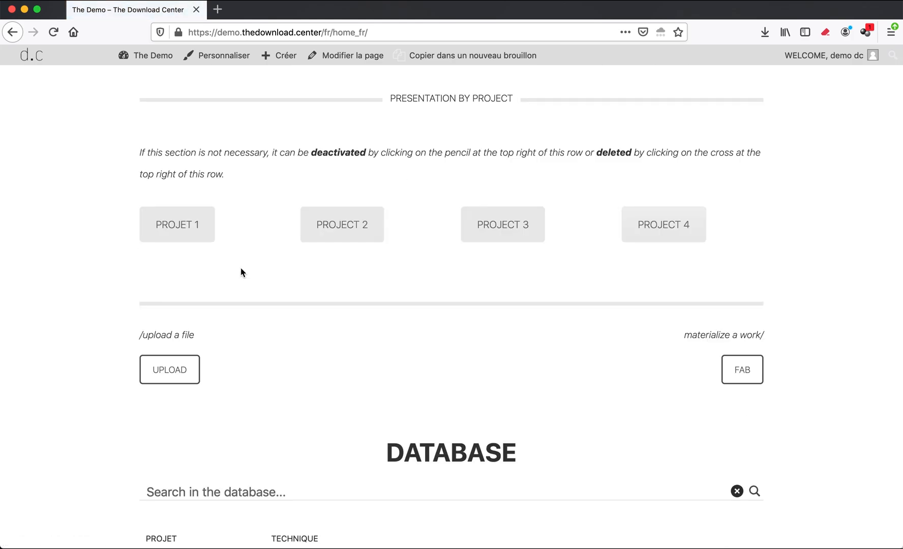
scroll(241, 268, "down", 3)
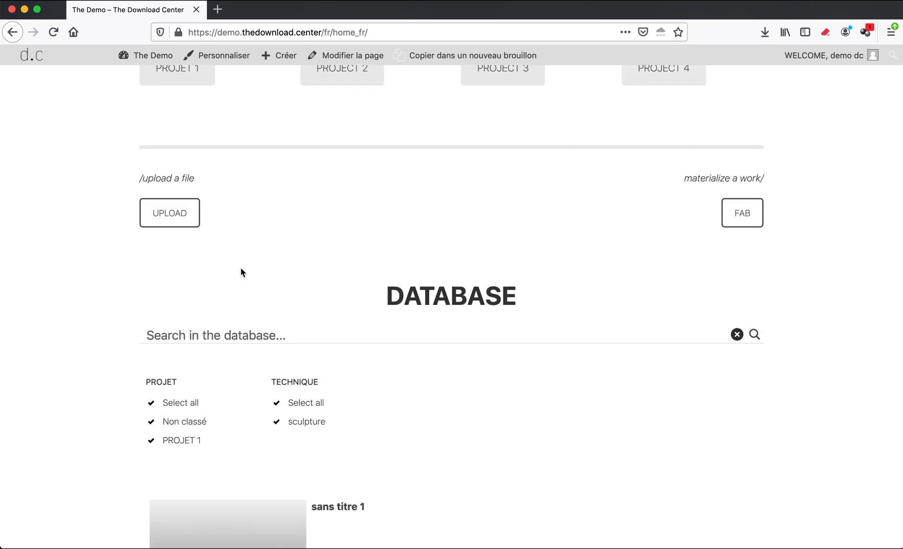
scroll(240, 272, "up", 15)
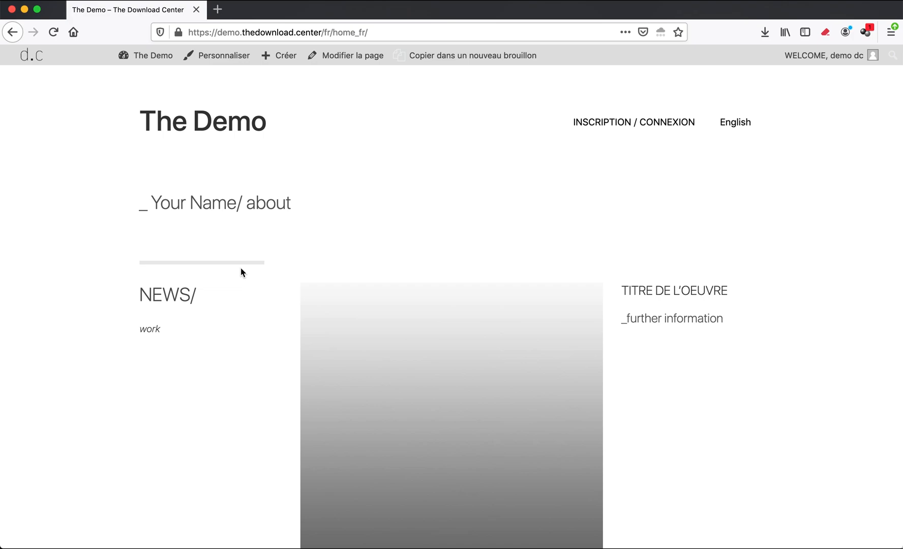